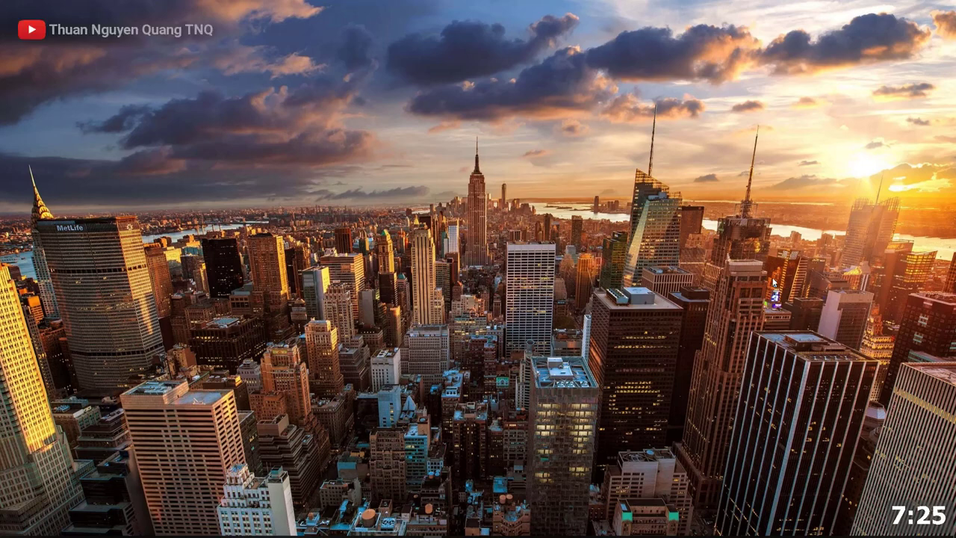
Step: Refresh the Windows desktop from its shortcut menu
right_click(448, 260)
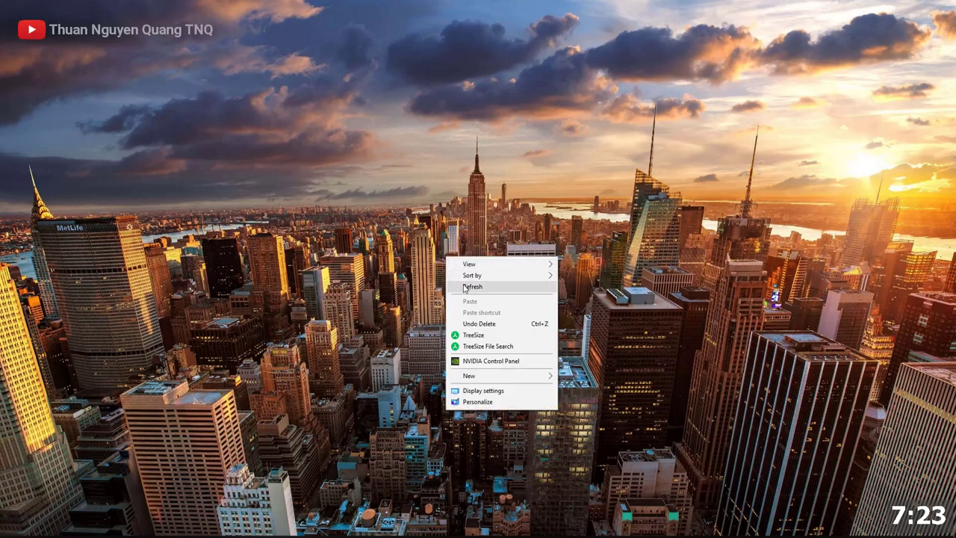
click(465, 287)
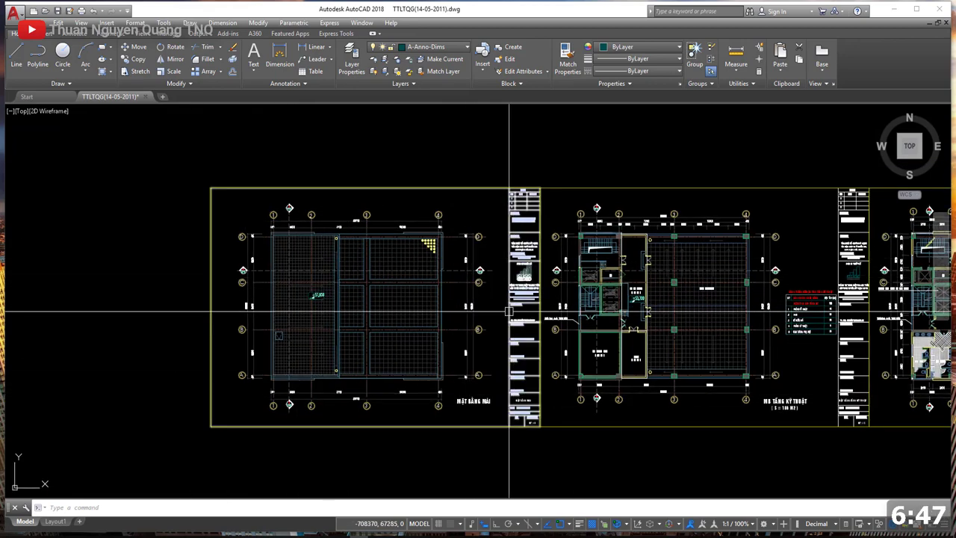
scroll(660, 264, up, 2)
scroll(627, 266, up, 3)
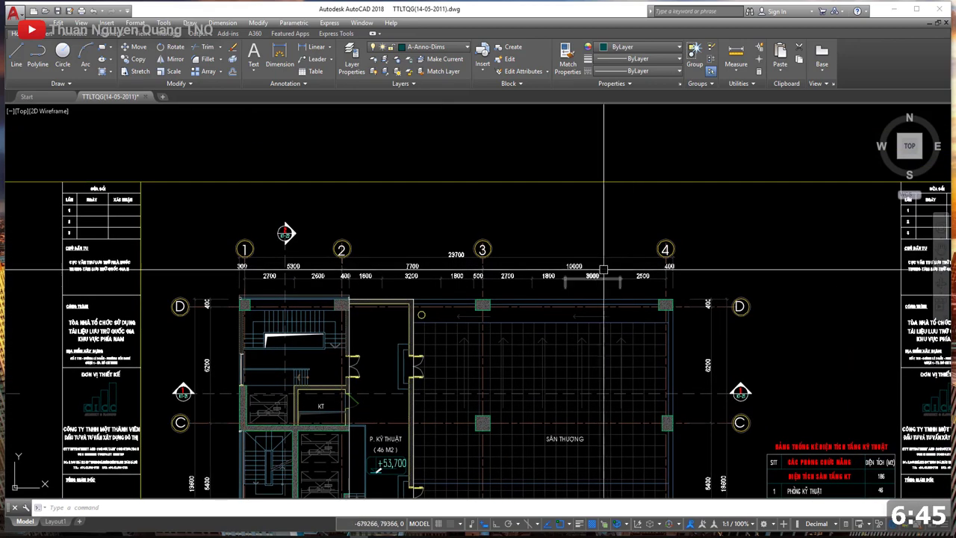
scroll(617, 267, up, 1)
scroll(380, 210, down, 5)
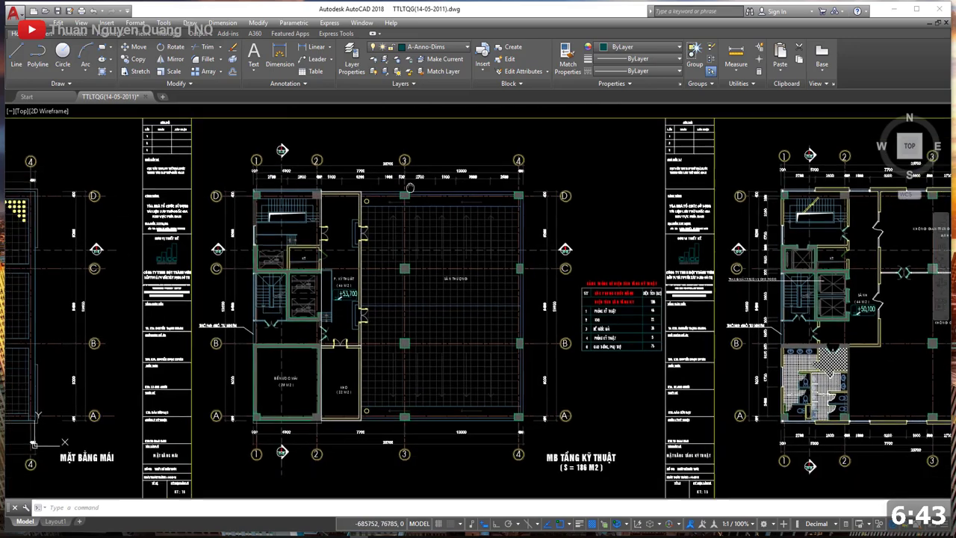
scroll(384, 245, down, 2)
middle_drag(345, 250, 379, 272)
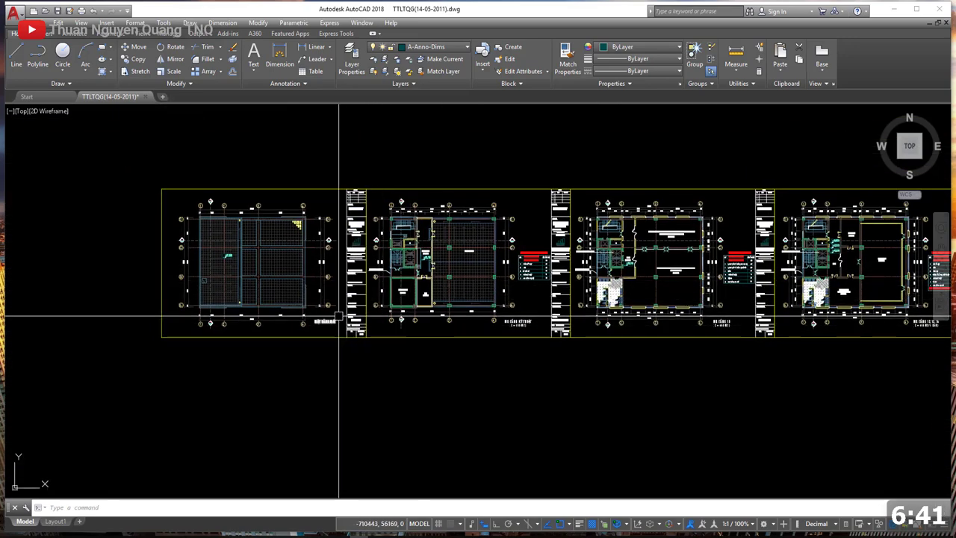
mouse_move(266, 266)
middle_down()
mouse_move(328, 284)
mouse_move(300, 280)
middle_up()
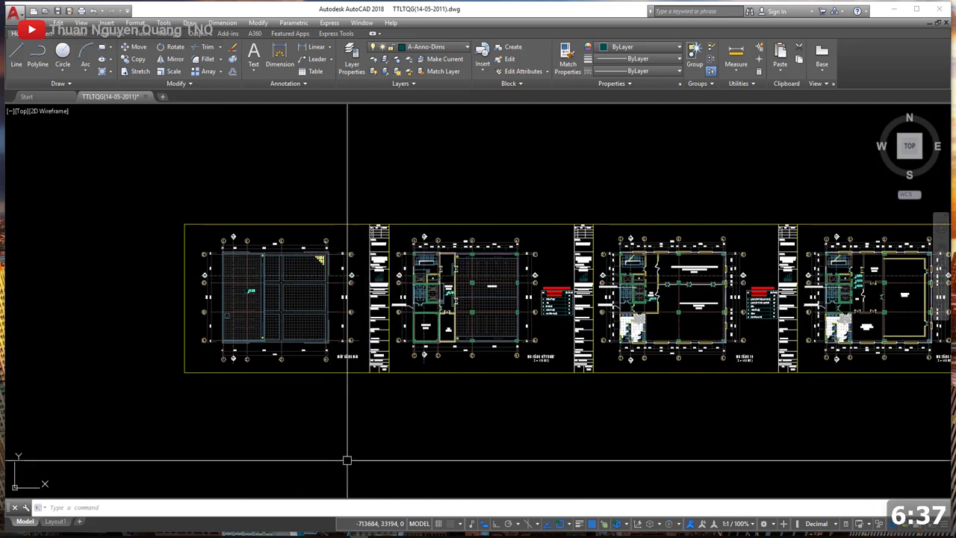
mouse_move(339, 530)
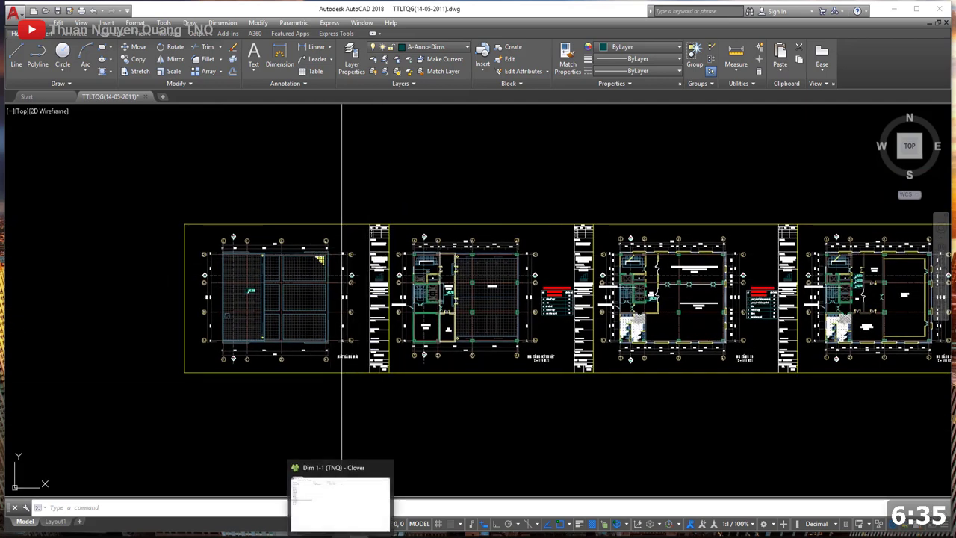
Step: In the Dim 1-1 (TNQ) folder window, open the Font Dim subfolder
click(339, 501)
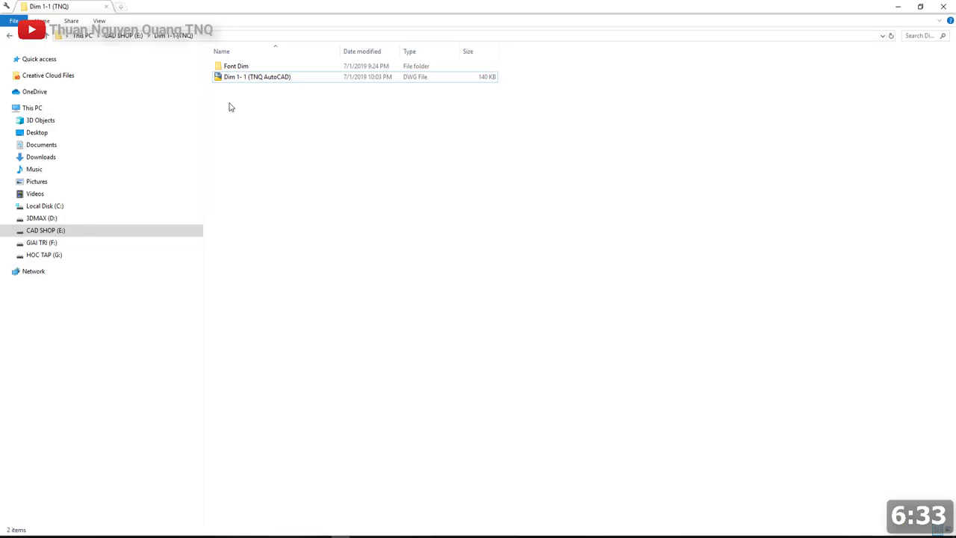
click(281, 79)
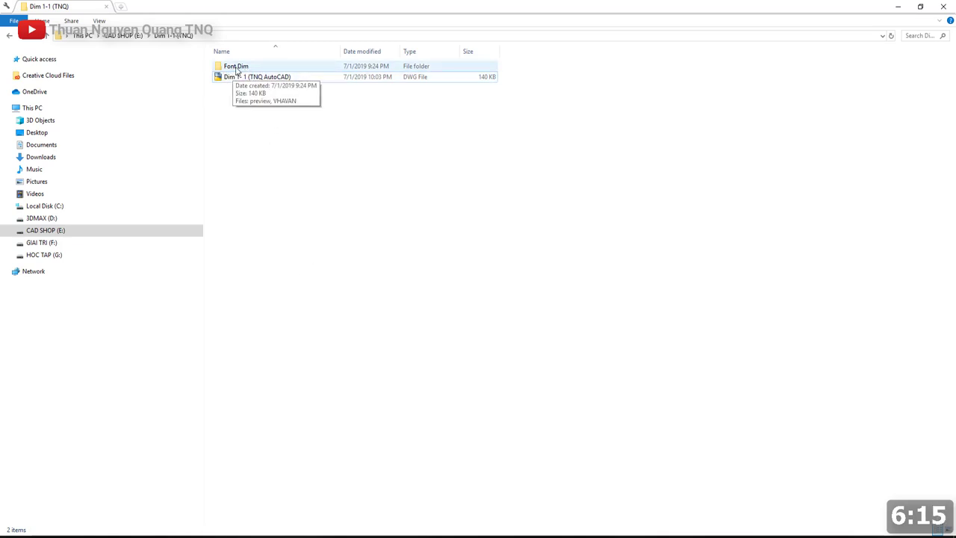
double_click(246, 70)
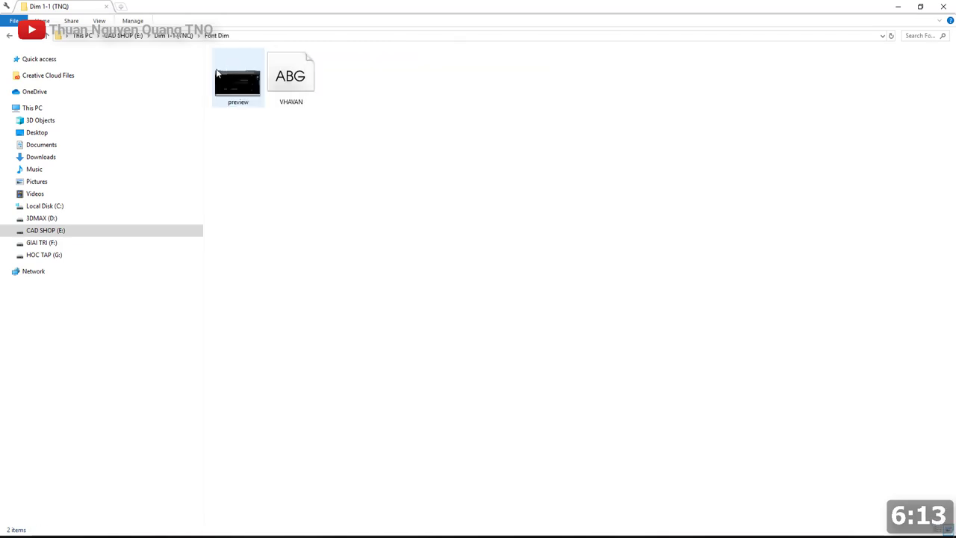
double_click(247, 89)
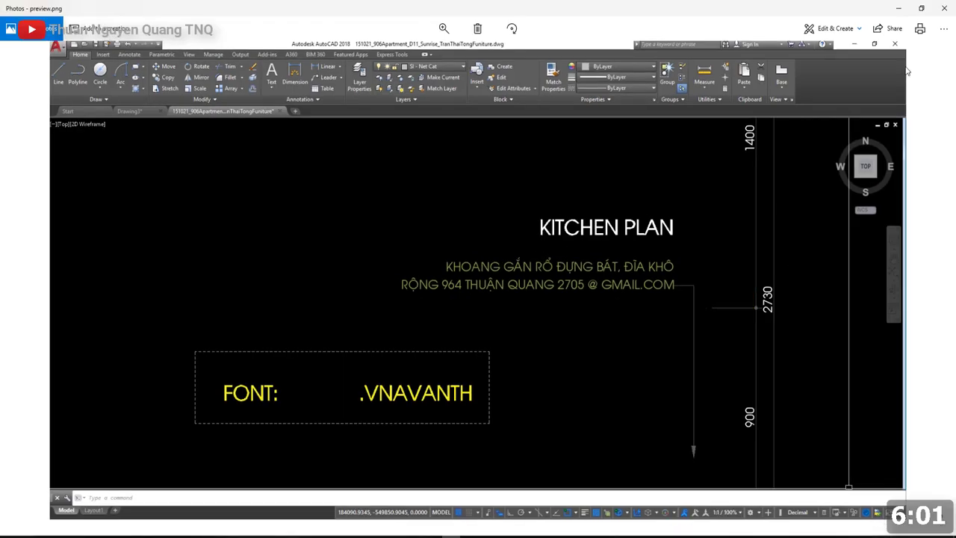
click(943, 11)
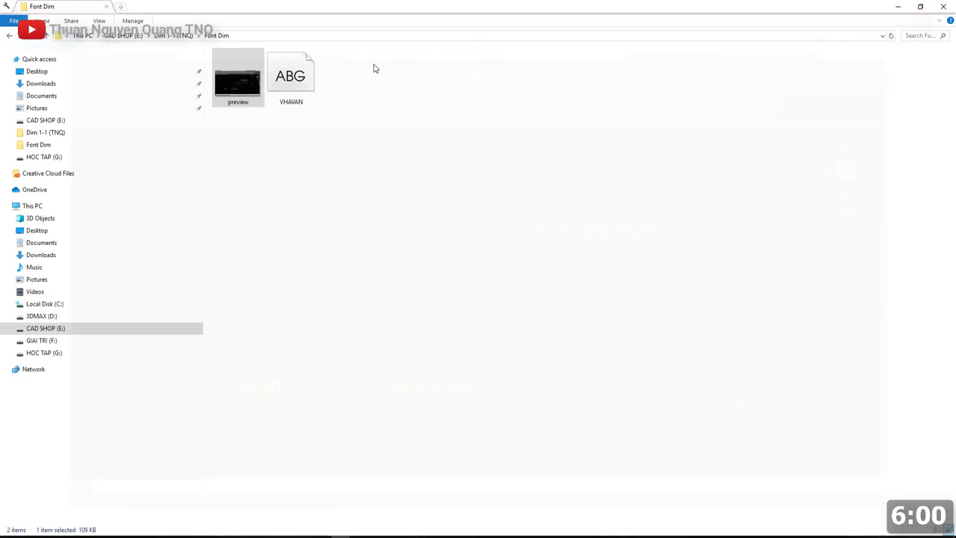
Step: Install the VHAVAN font, replacing the already installed copy
right_click(304, 83)
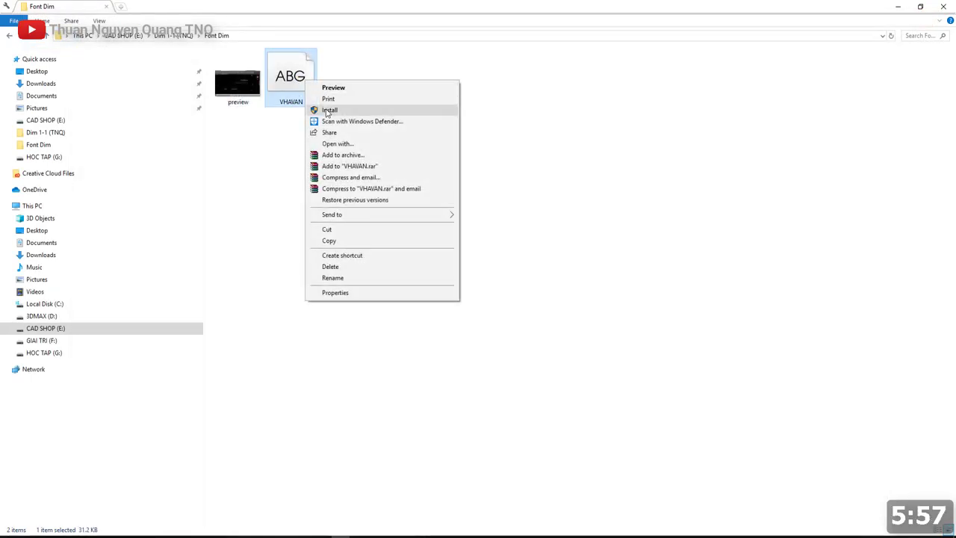
click(329, 112)
click(487, 281)
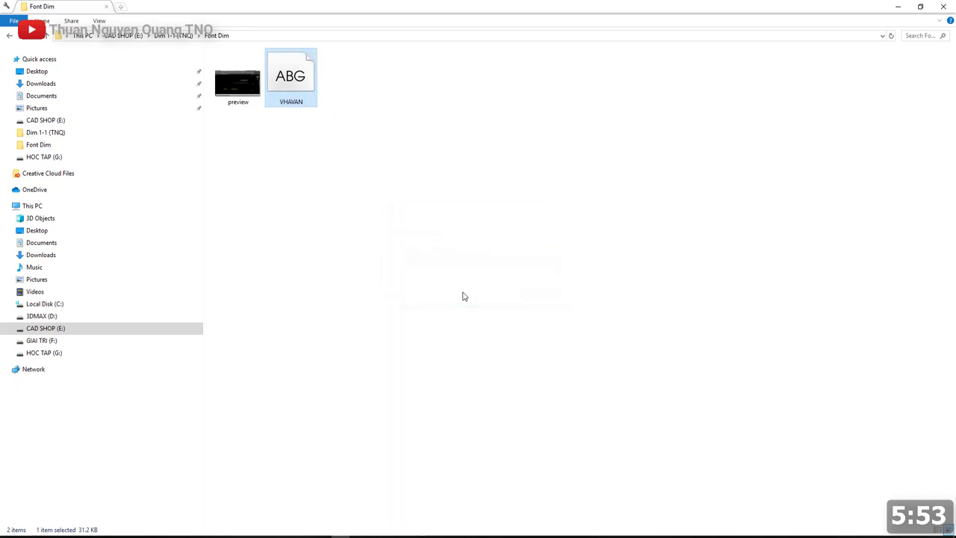
Step: Open the Dim 1- 1 (TNQ AutoCAD) drawing from the parent folder in AutoCAD
click(42, 42)
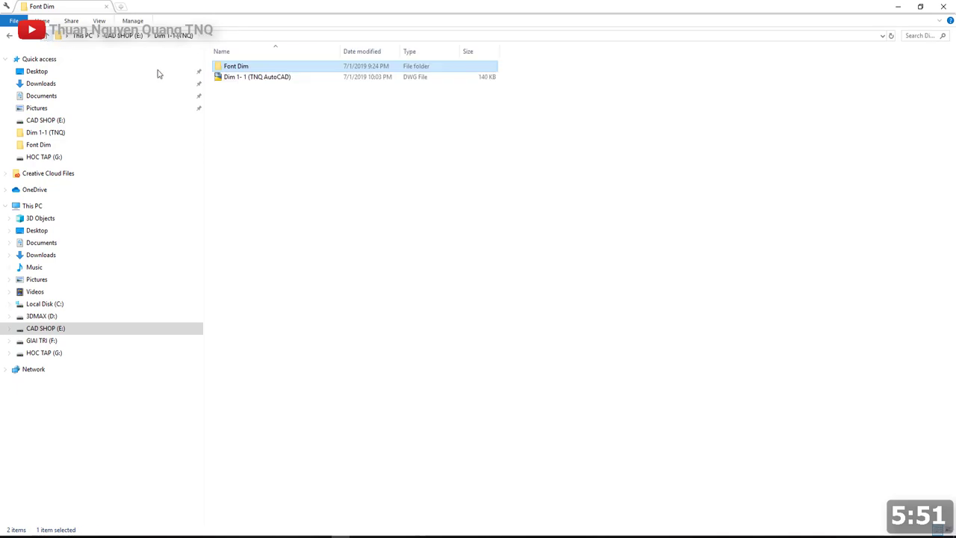
click(248, 79)
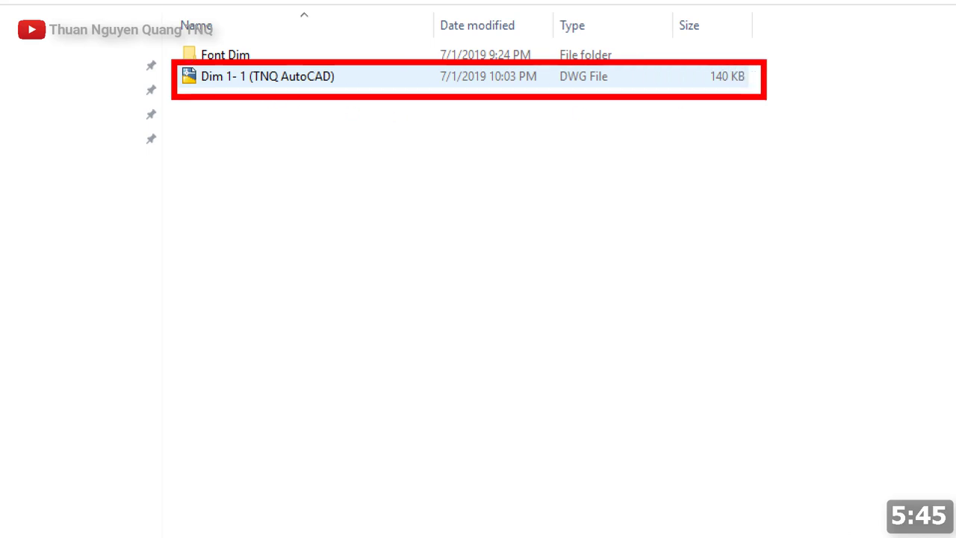
double_click(246, 77)
text(D)
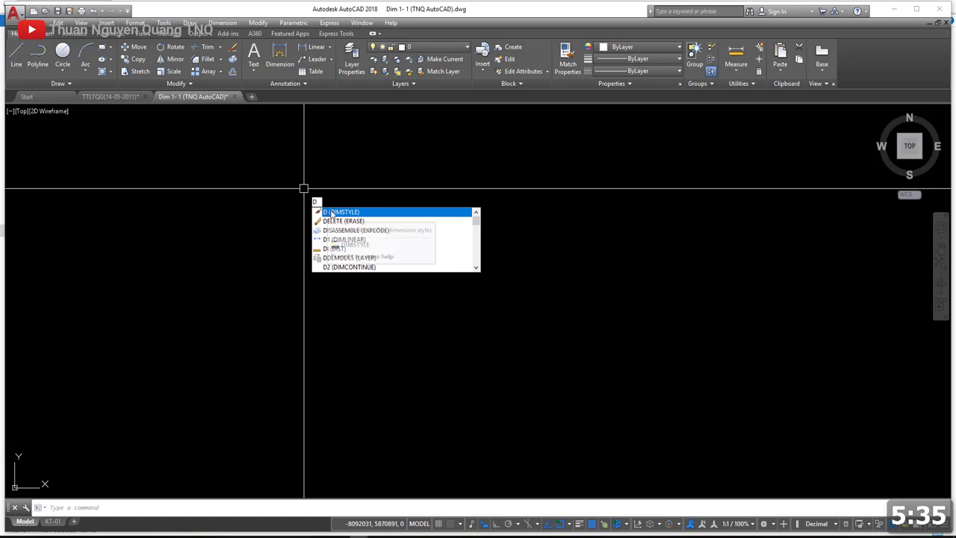
Step: Set KT - Dim 1-1 as the current dimension style, discarding its overrides
click(342, 212)
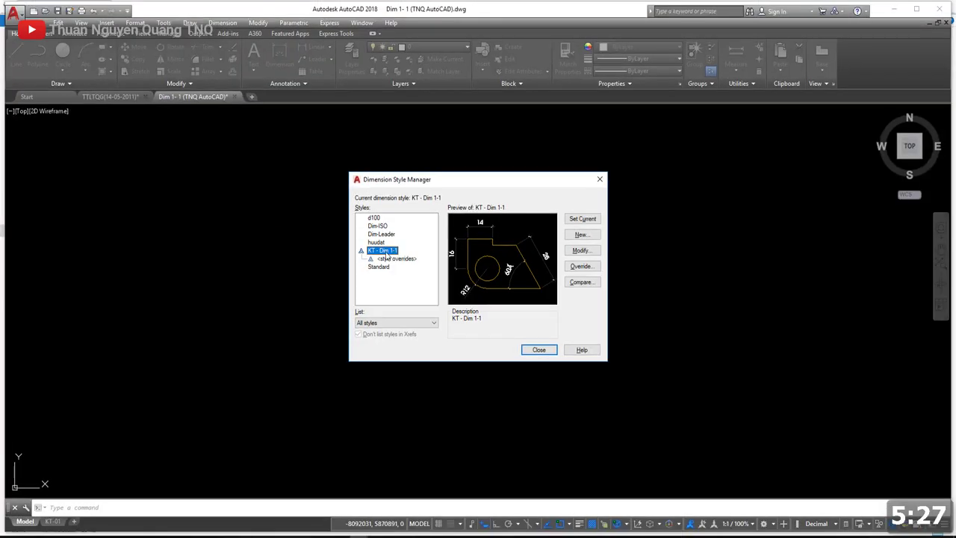
click(582, 219)
click(447, 280)
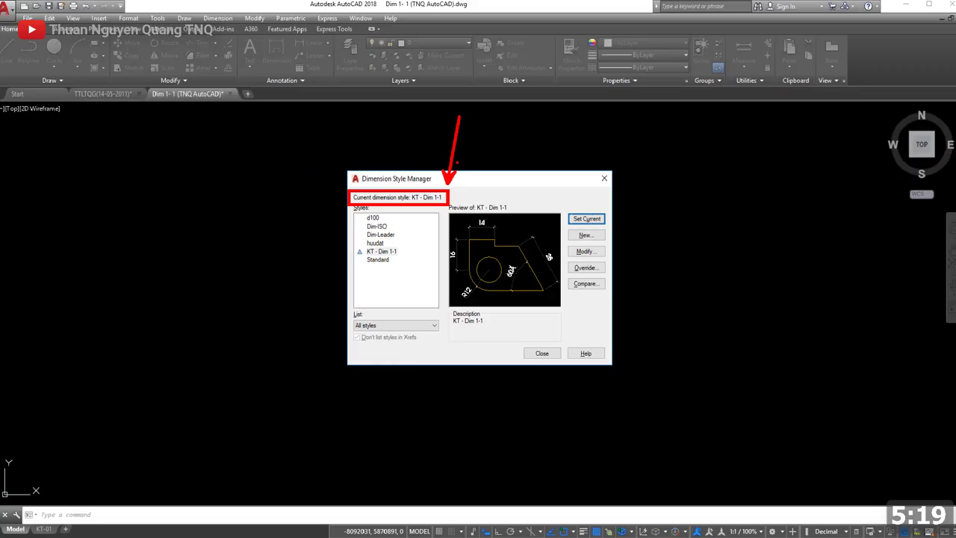
click(598, 182)
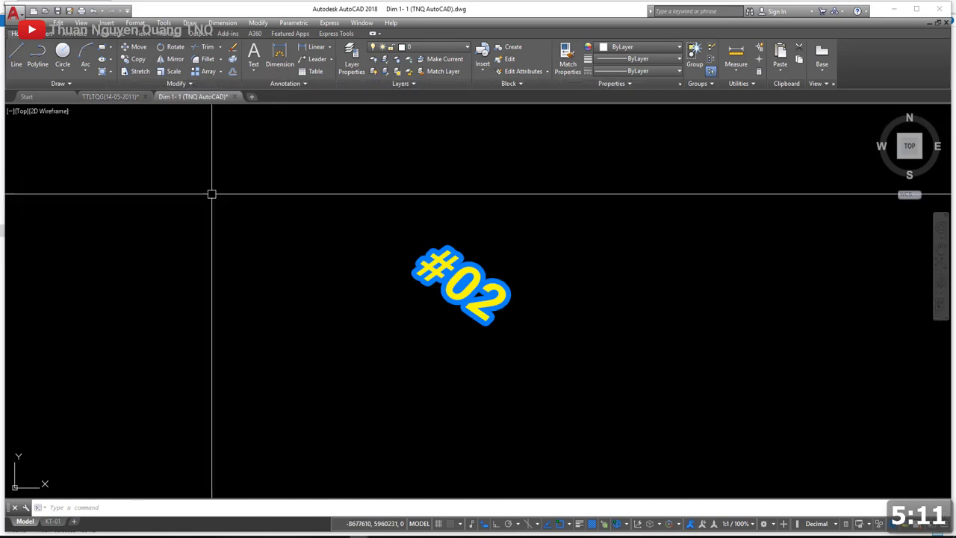
click(111, 97)
scroll(332, 297, down, 5)
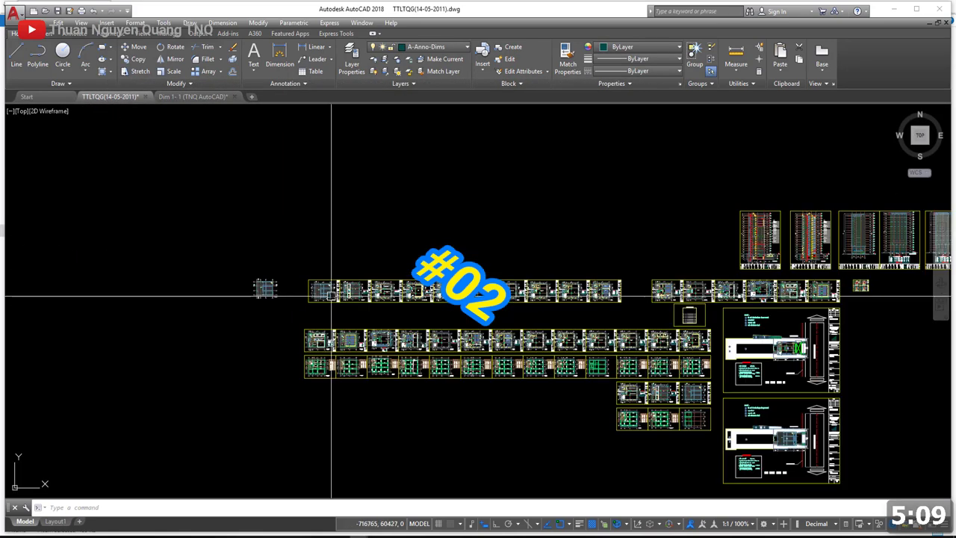
scroll(252, 292, up, 5)
scroll(418, 261, up, 4)
click(489, 407)
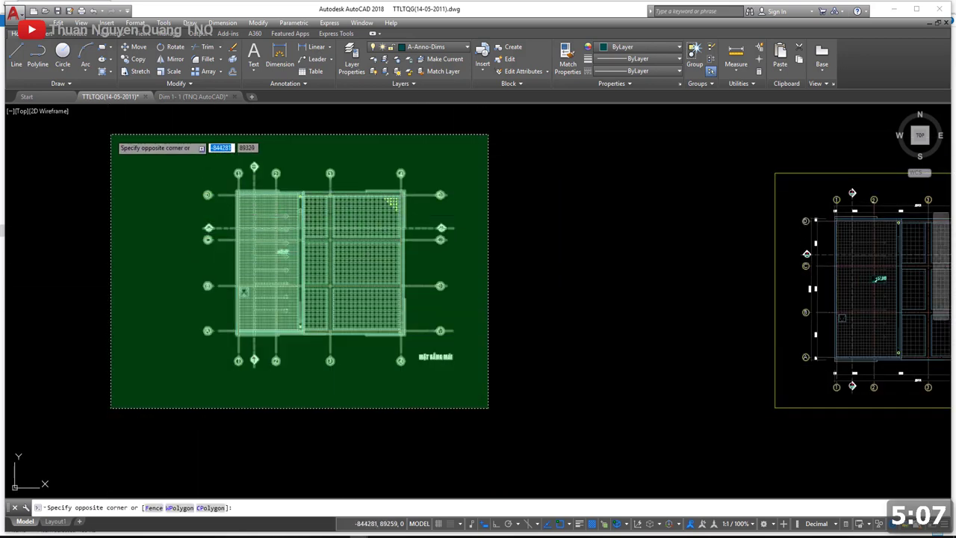
click(110, 134)
key(ctrl+c)
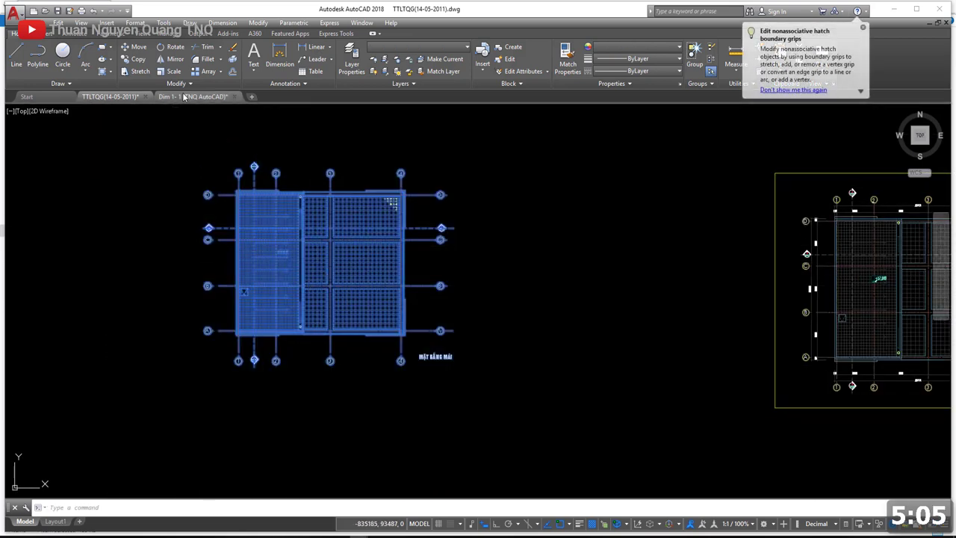
key(ctrl+Tab)
key(ctrl+v)
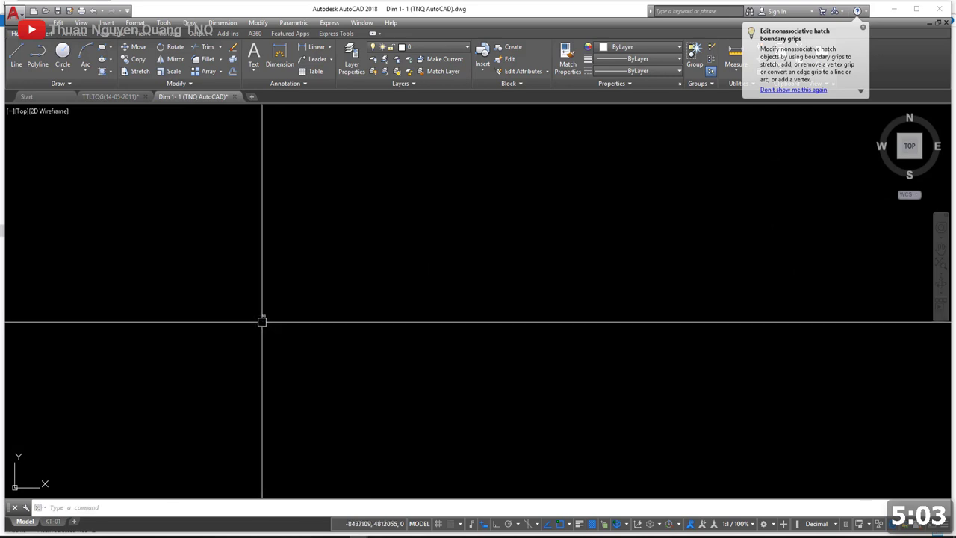
click(332, 348)
scroll(346, 348, up, 10)
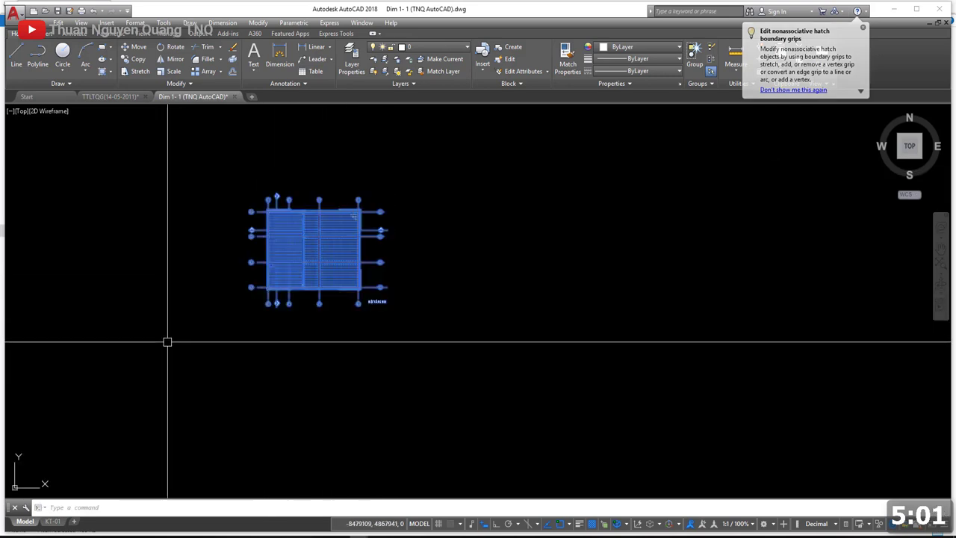
scroll(314, 224, down, 2)
middle_drag(299, 277, 261, 277)
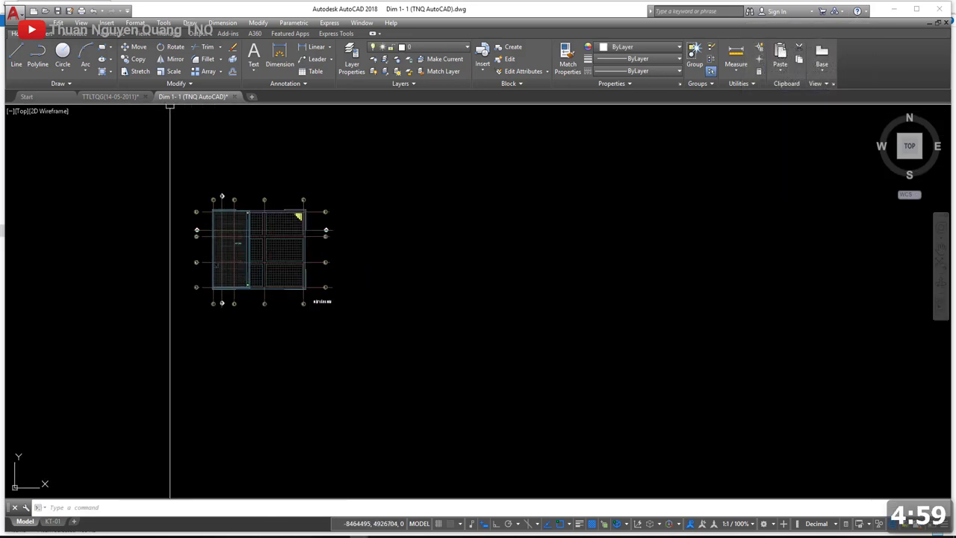
click(105, 97)
scroll(584, 244, up, 6)
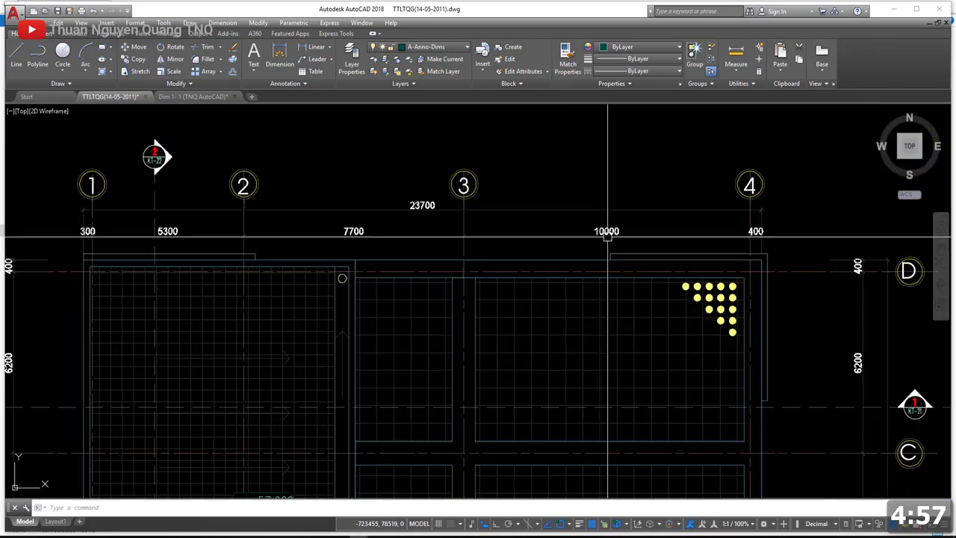
middle_drag(320, 217, 443, 216)
scroll(442, 217, down, 5)
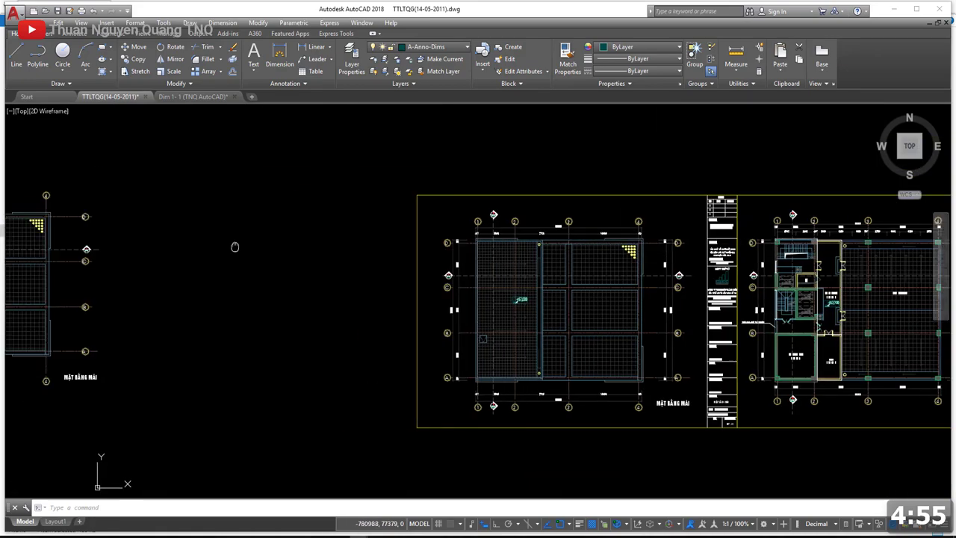
key(ctrl+Tab)
scroll(348, 278, down, 2)
scroll(294, 224, up, 5)
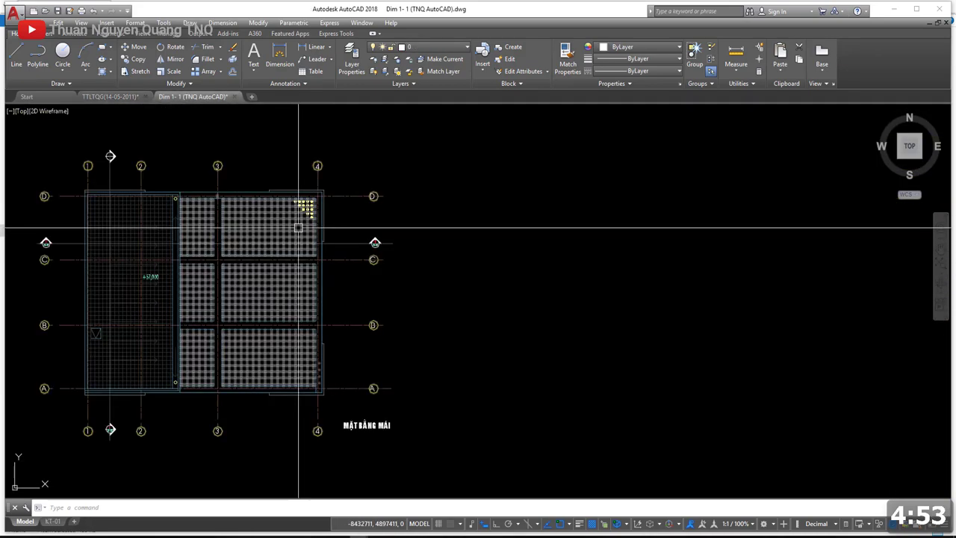
scroll(359, 251, down, 1)
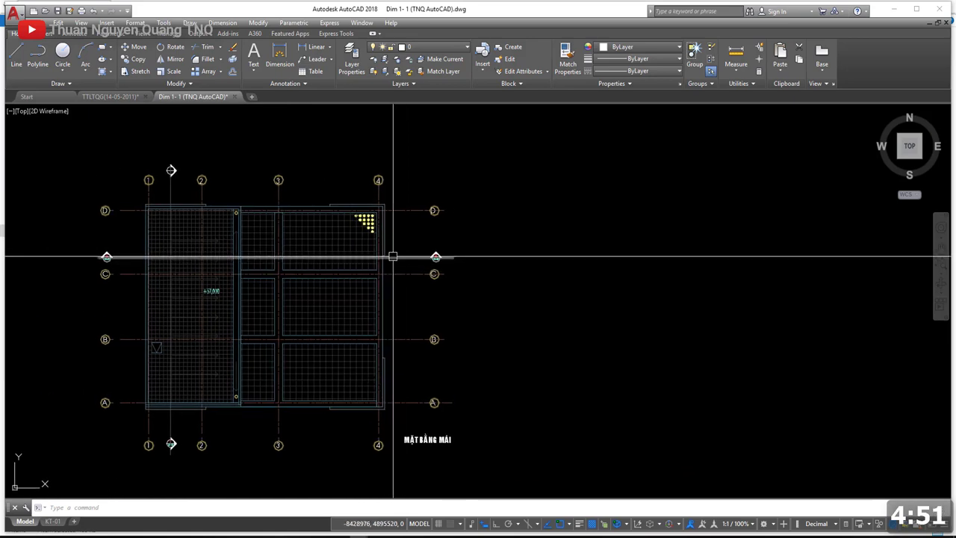
scroll(386, 277, down, 2)
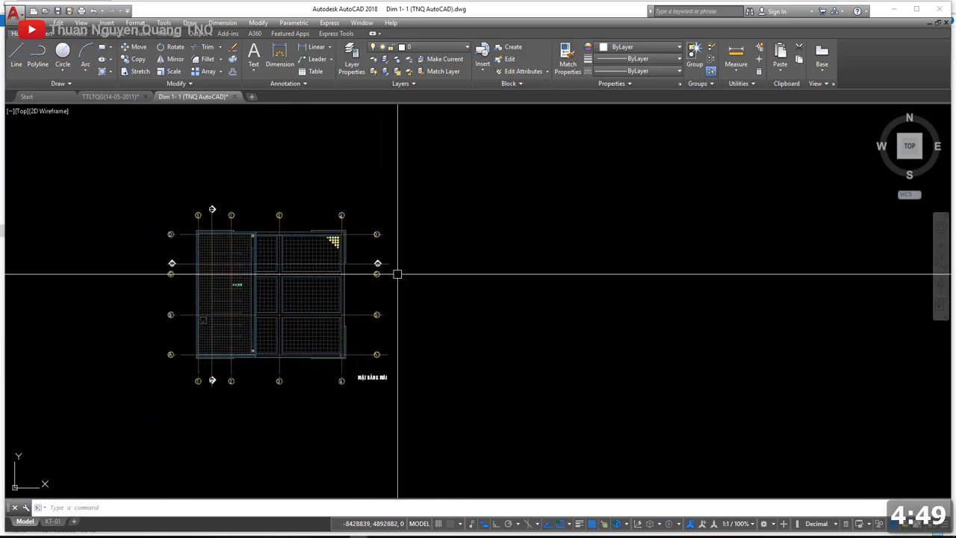
middle_drag(425, 275, 395, 276)
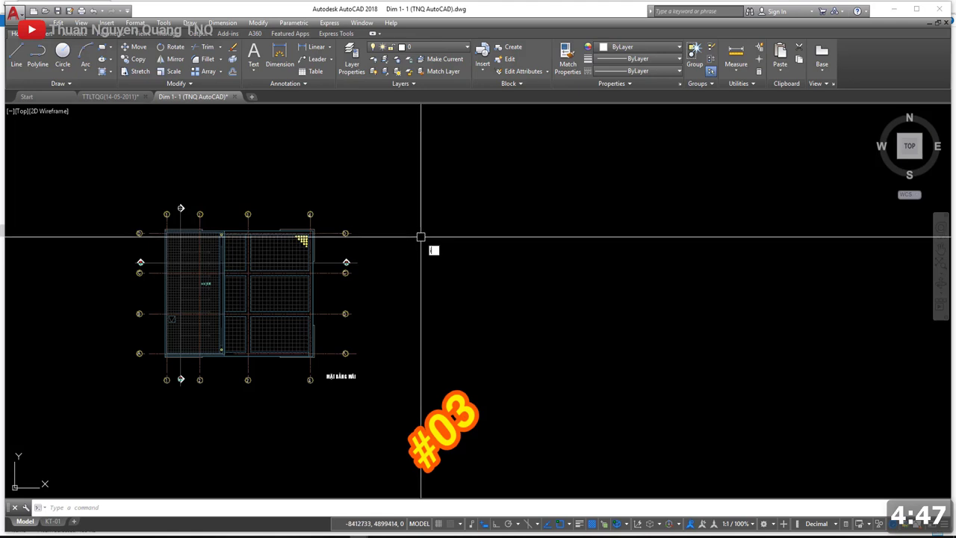
Step: Insert the KhungTen A3 title block just right of the roof plan
click(455, 260)
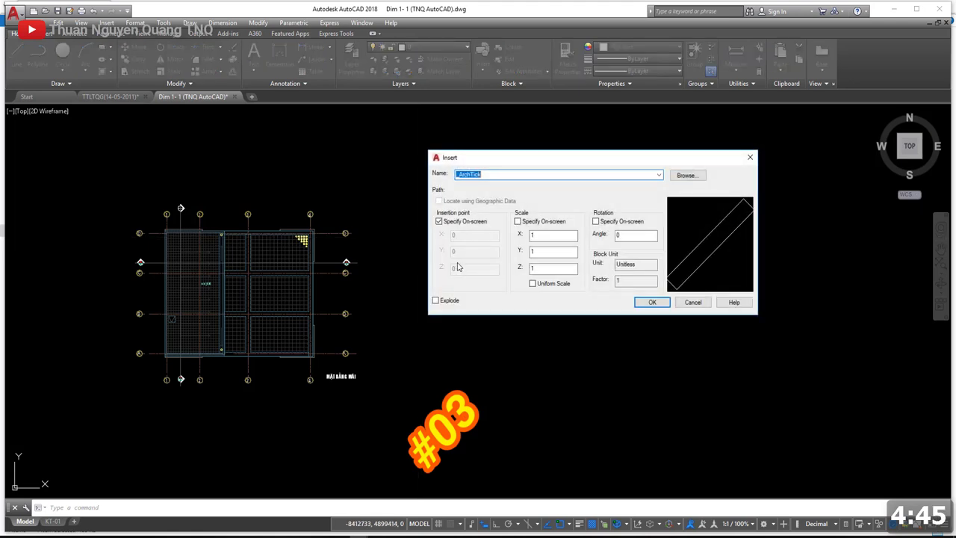
drag(501, 163, 460, 159)
click(618, 173)
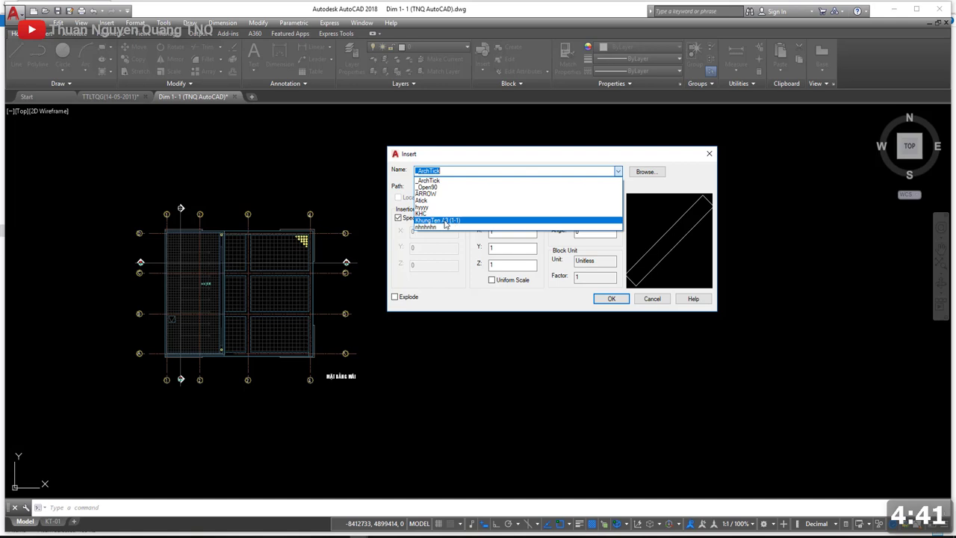
click(616, 173)
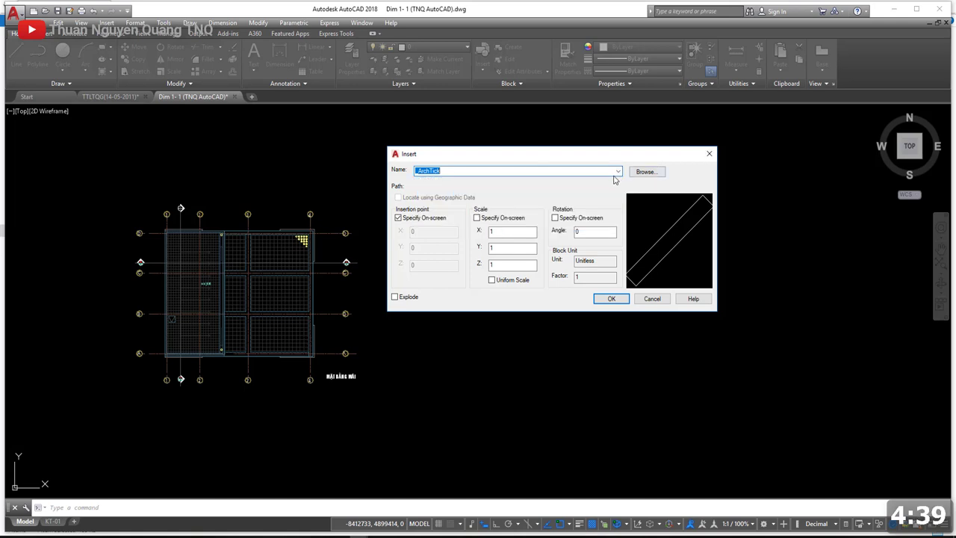
click(710, 153)
key(Return)
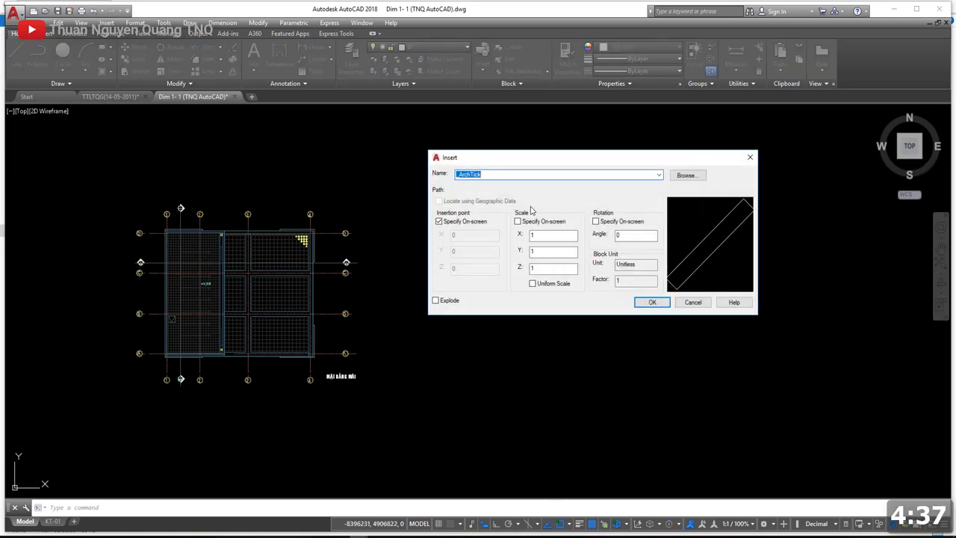
click(660, 175)
click(484, 226)
click(648, 306)
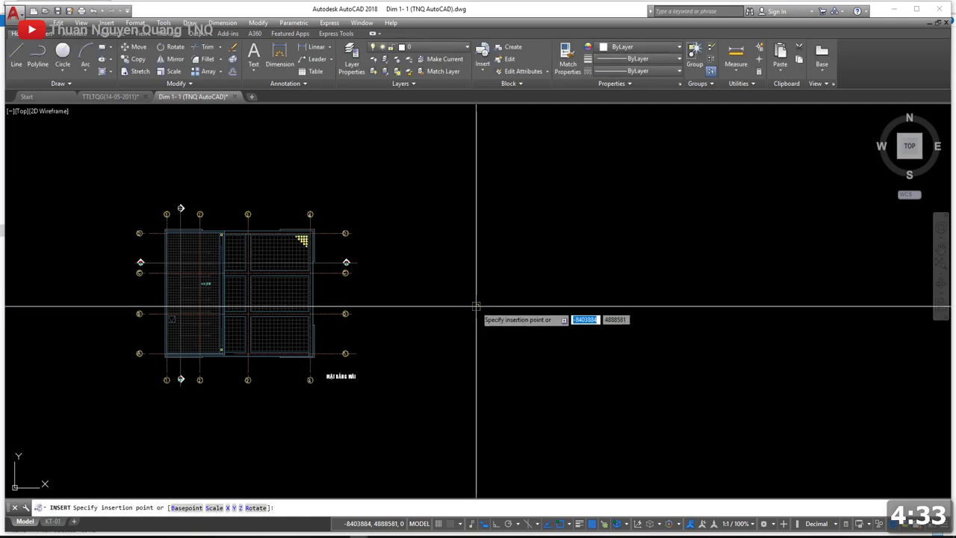
click(477, 306)
Step: Draw a 420 x 297 rectangle in clear space beside the plan
scroll(493, 318, up, 5)
scroll(500, 304, down, 3)
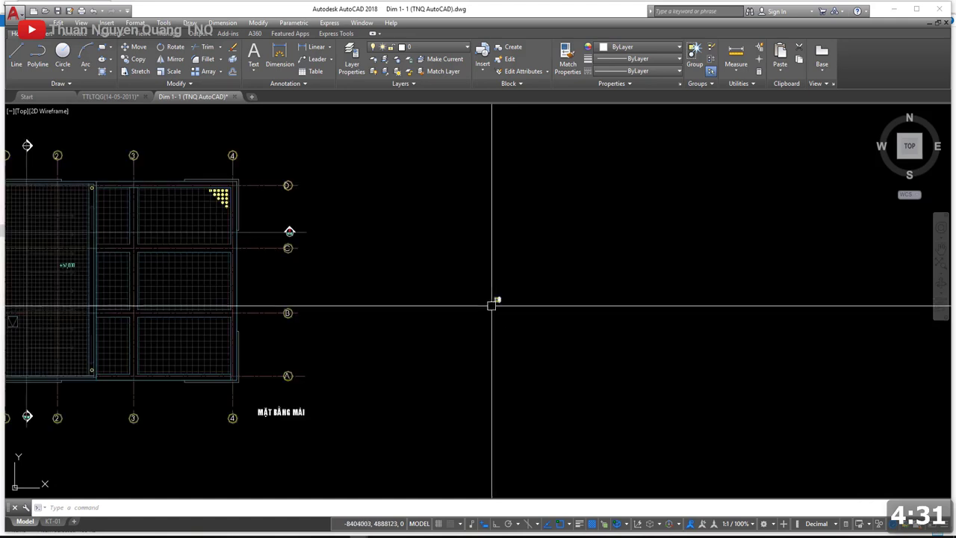
scroll(494, 298, up, 3)
scroll(497, 296, up, 5)
middle_drag(452, 311, 405, 311)
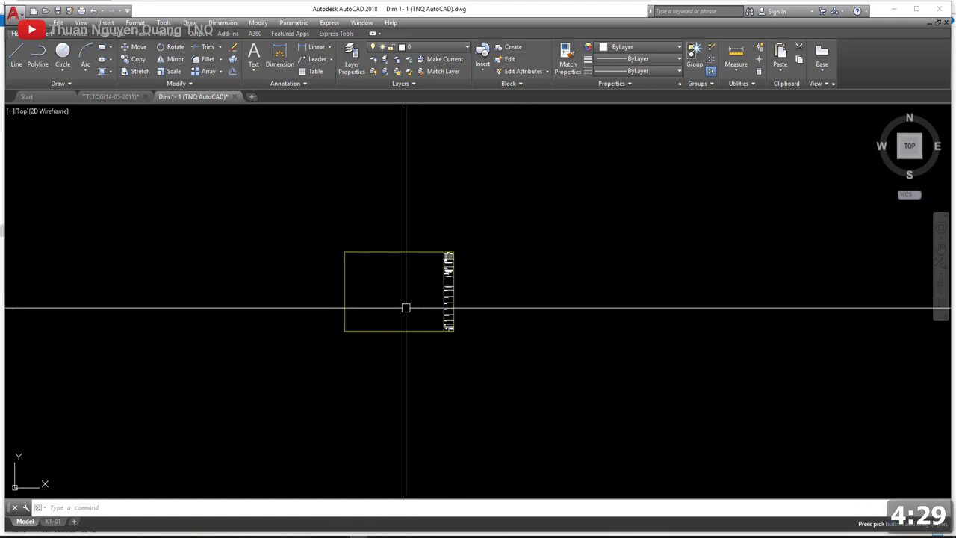
text(rec)
key(Return)
click(512, 279)
text(297)
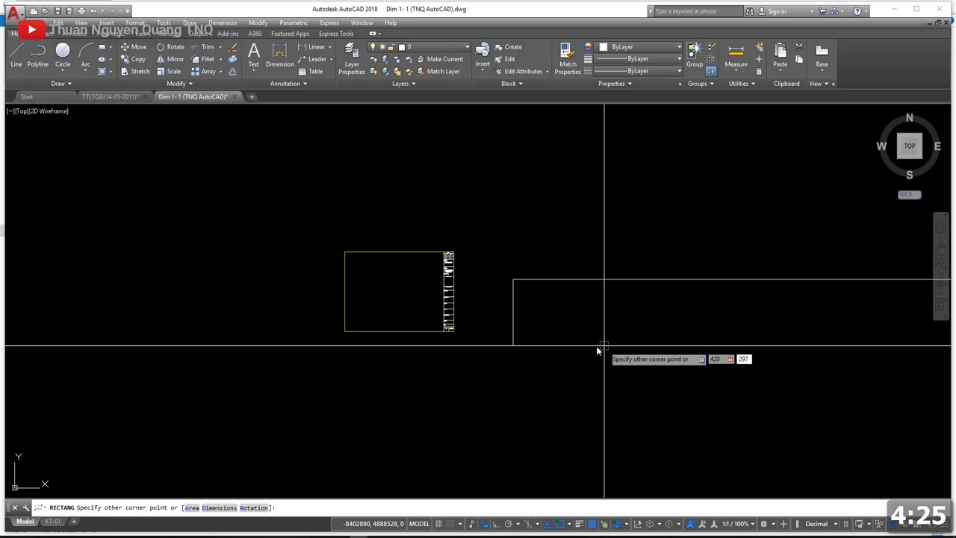
key(Return)
Step: Move the 420 x 297 rectangle over the title block, then undo
click(512, 217)
text(m)
key(Return)
click(568, 239)
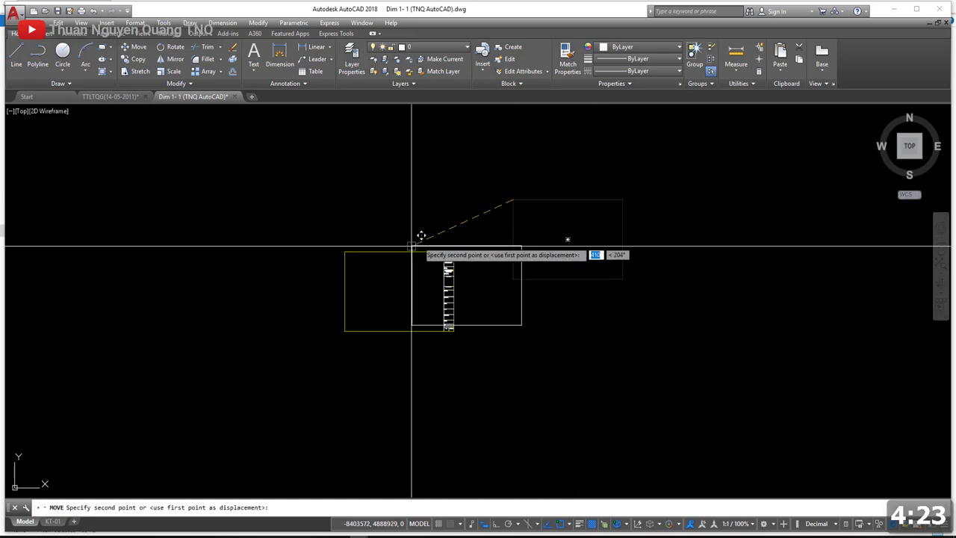
click(344, 252)
scroll(379, 259, up, 5)
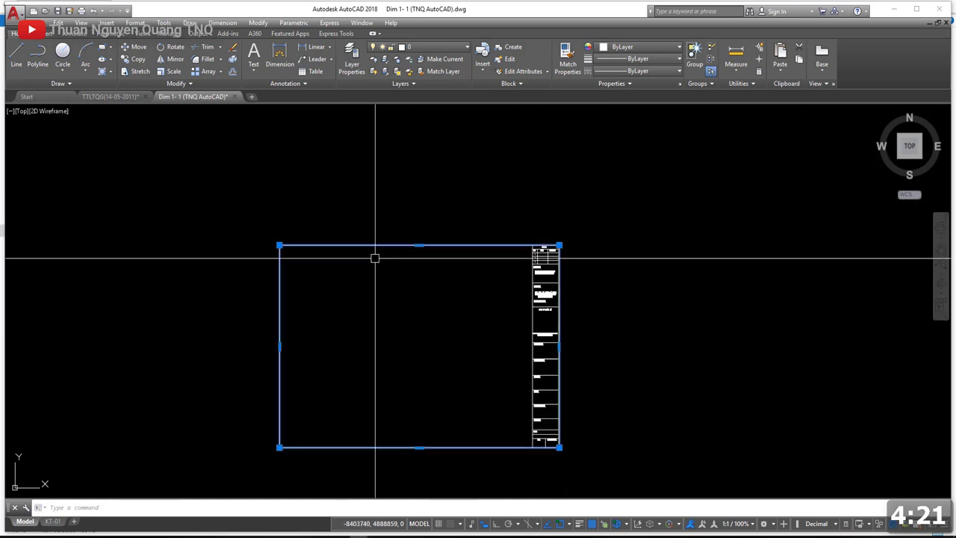
scroll(375, 257, down, 5)
key(ctrl+z)
Step: Move the small title-block frame to sit just right of the roof plan
click(605, 339)
scroll(500, 288, up, 10)
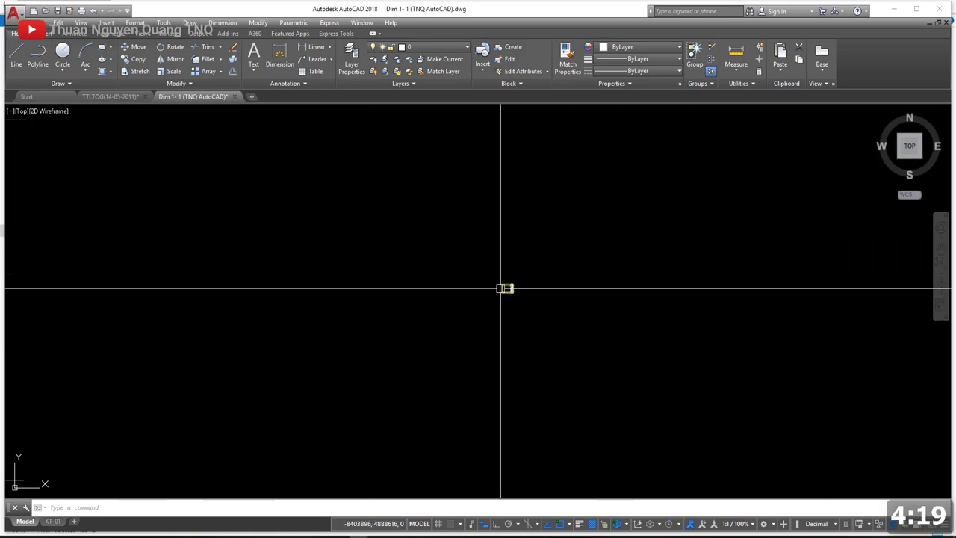
scroll(500, 288, down, 5)
click(520, 264)
click(508, 281)
text(m)
key(Return)
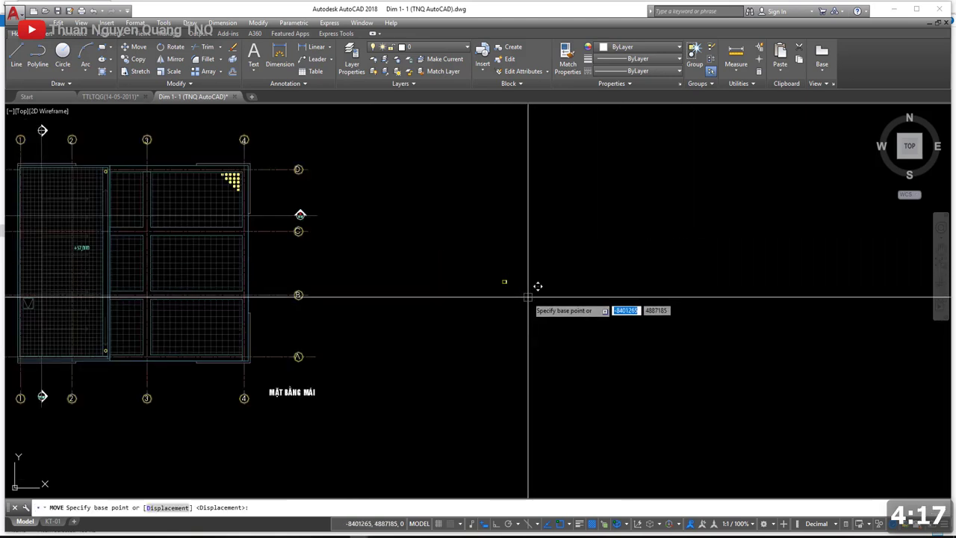
click(528, 298)
scroll(478, 288, down, 4)
click(474, 288)
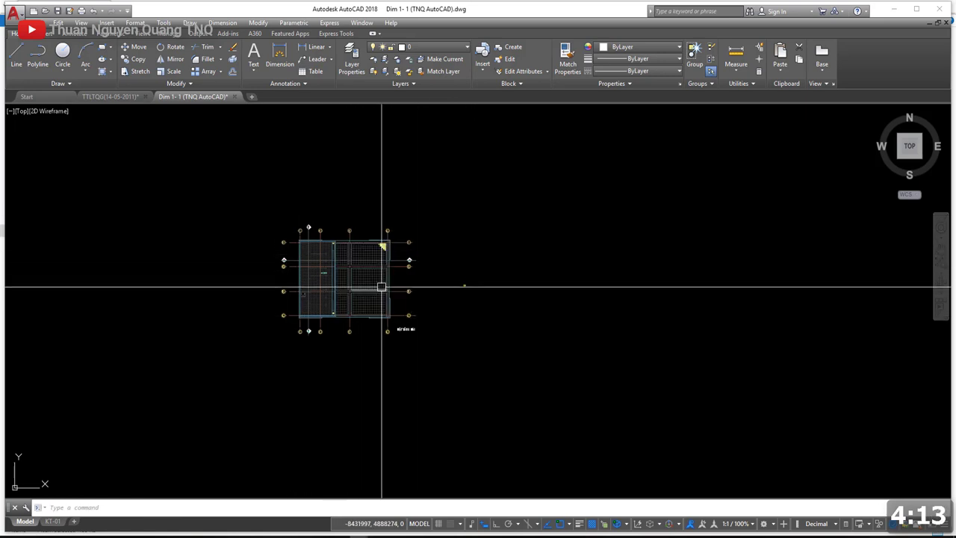
scroll(382, 287, up, 2)
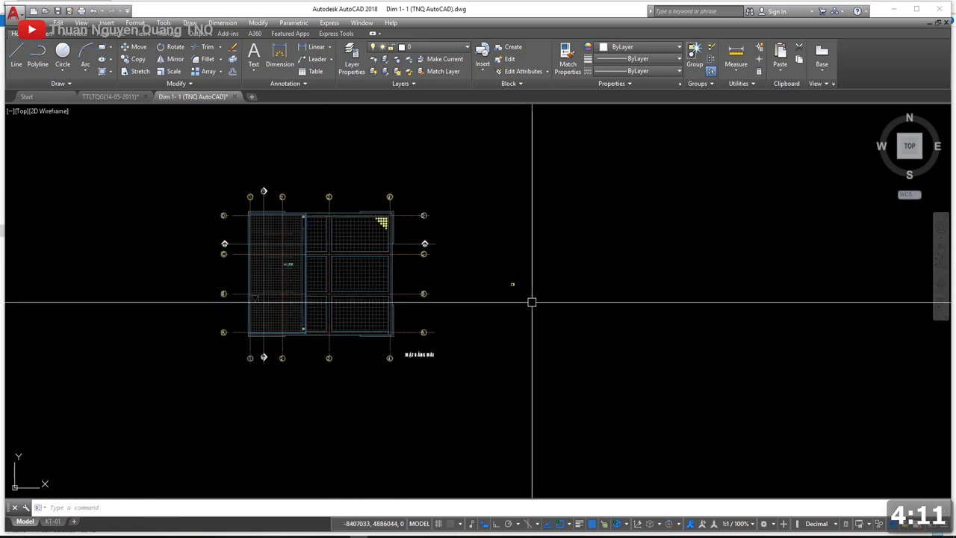
text(sc)
key(Return)
Step: Scale the title block by 100 and move it to the lower right
click(514, 284)
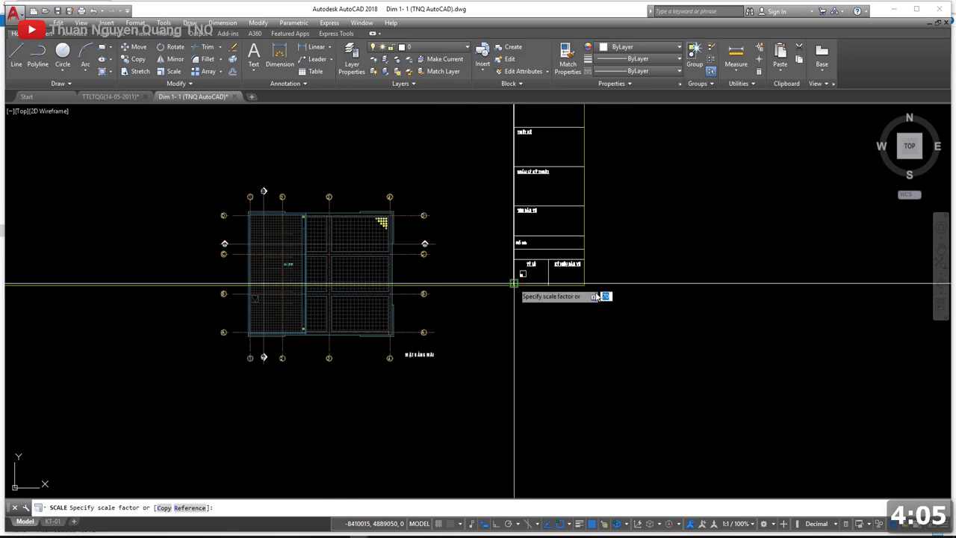
key(Return)
text(m)
key(Return)
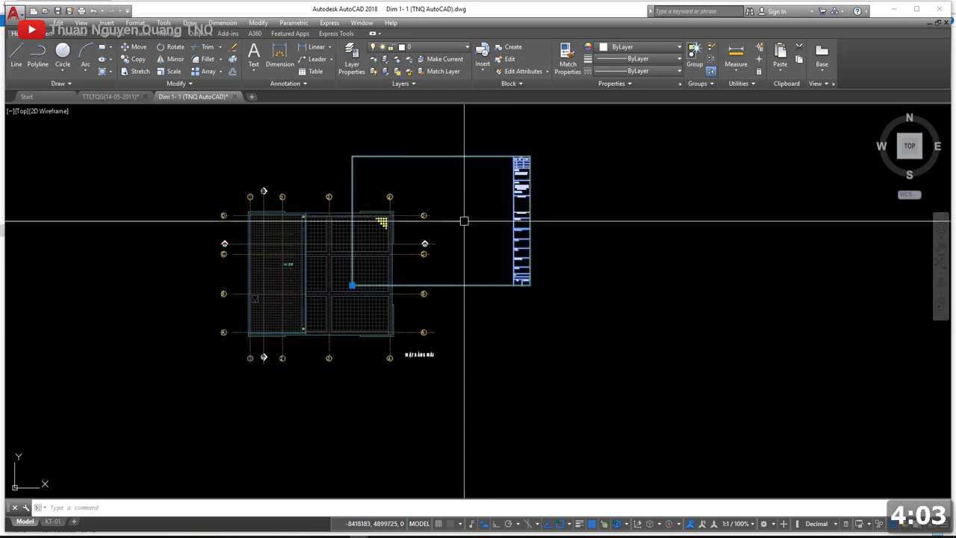
click(486, 240)
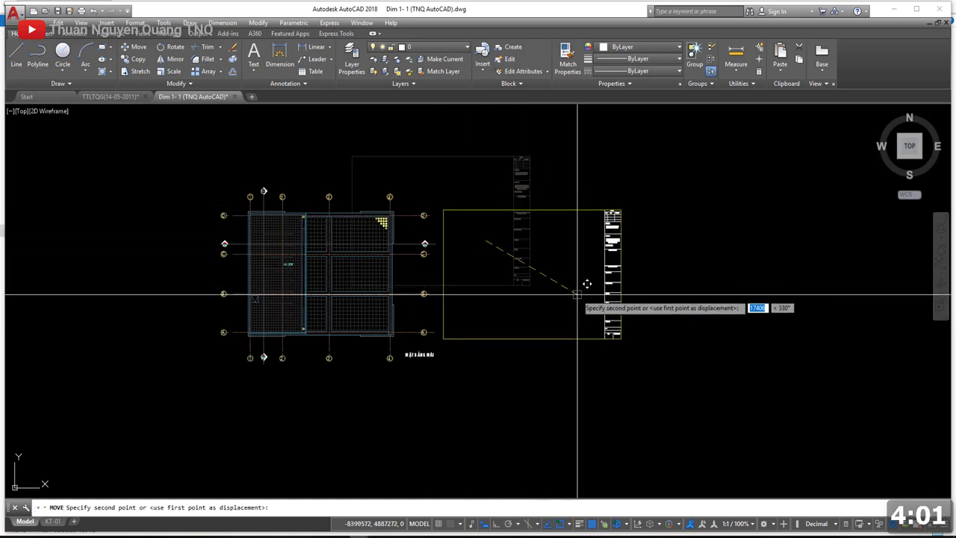
click(577, 294)
Step: Move the enlarged title block again, trying to fit it around the roof plan
text(m)
key(Return)
click(596, 271)
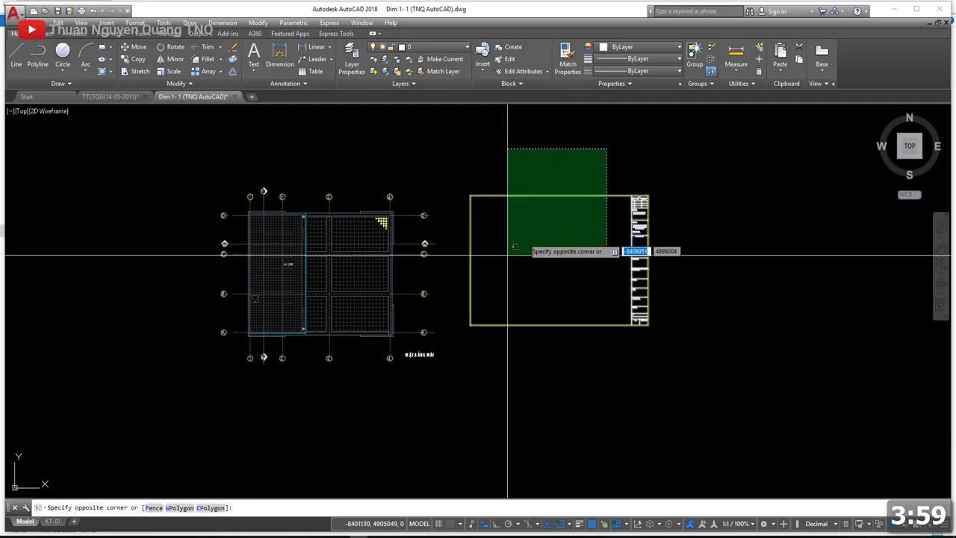
click(369, 286)
key(space)
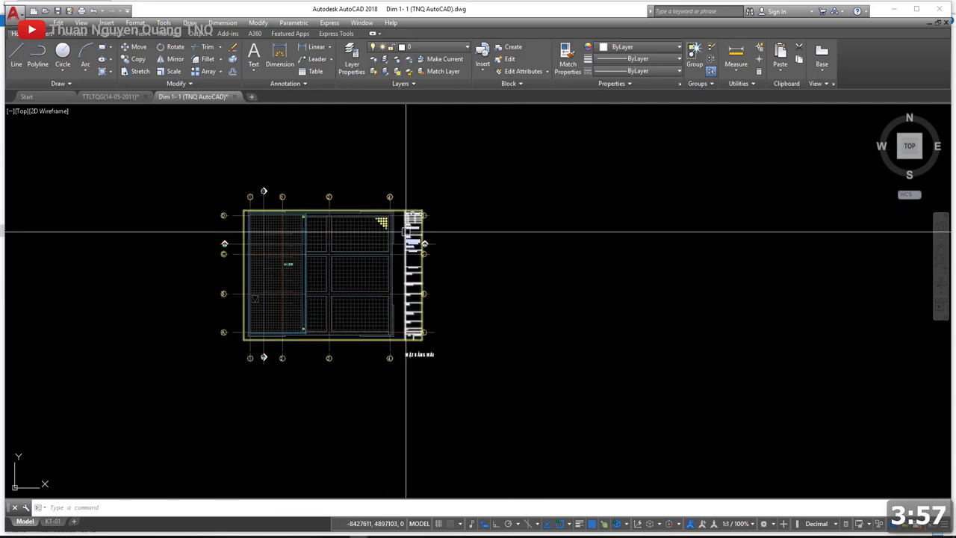
click(410, 228)
key(Return)
scroll(407, 229, up, 2)
click(426, 236)
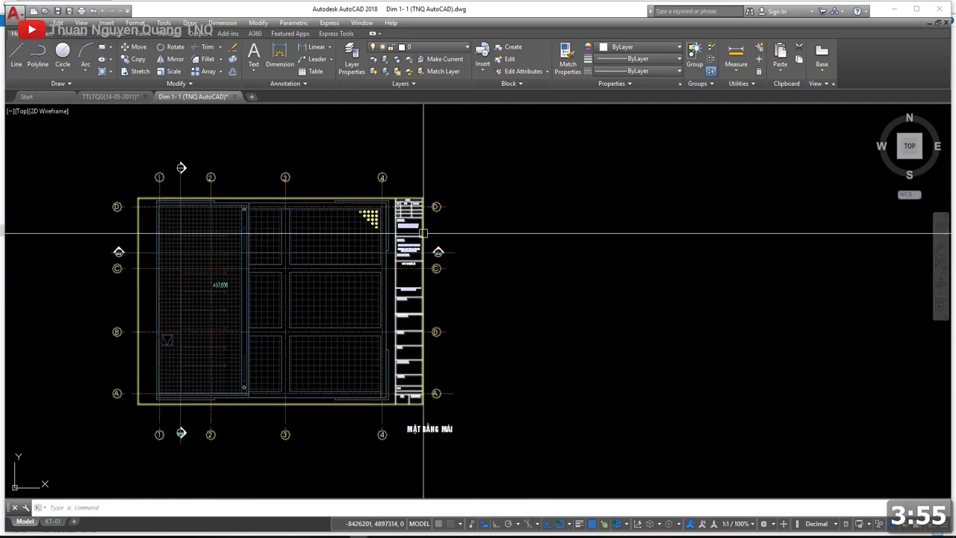
scroll(448, 246, down, 2)
click(489, 274)
Step: Undo the last move and scaling, then rescale the title block by 100
key(ctrl+z)
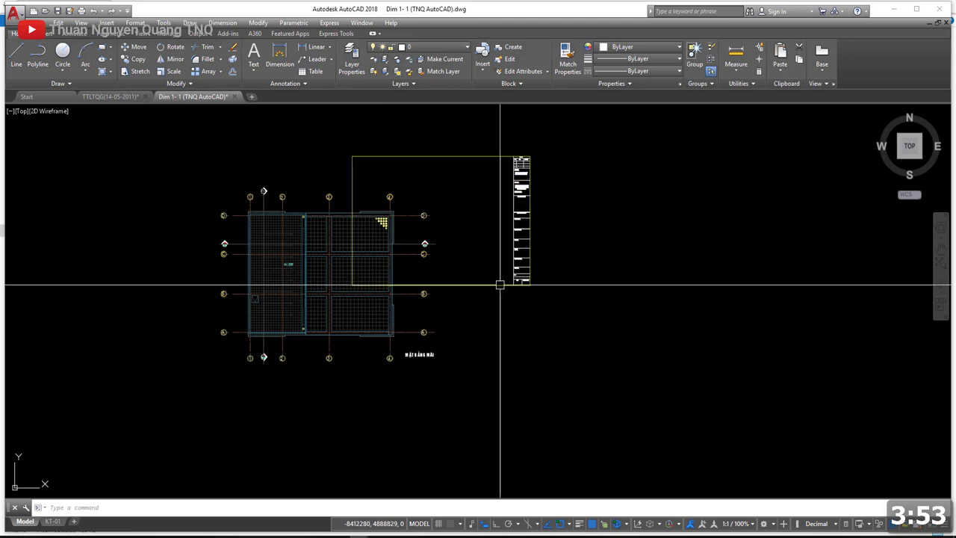
key(ctrl+z)
text(sc)
key(Return)
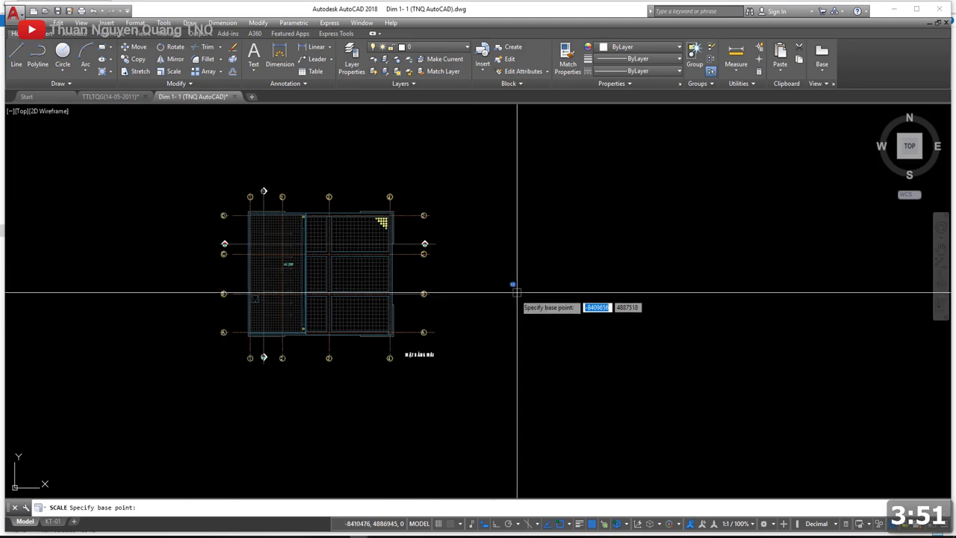
click(513, 277)
text(100)
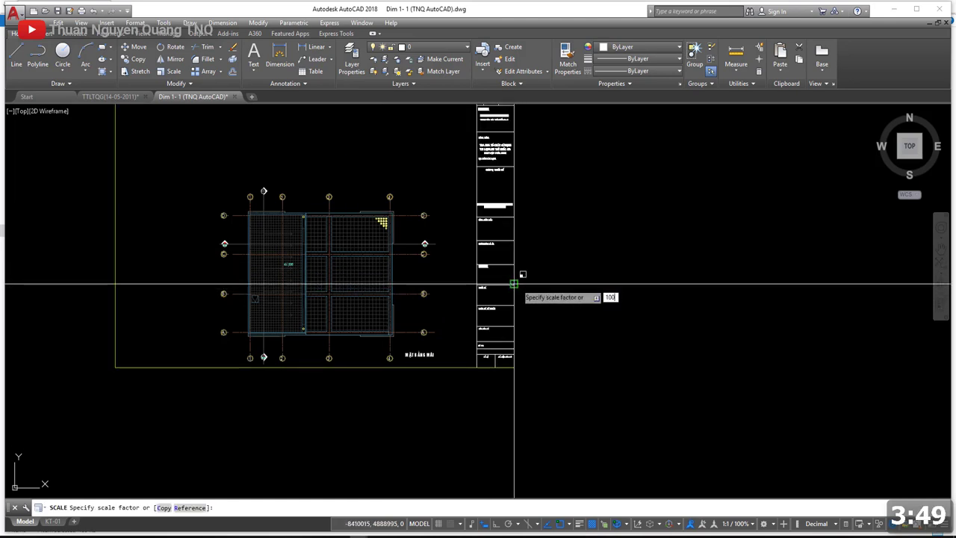
key(Return)
Step: Move the enlarged frame so it encloses the roof plan, and centre the view
click(531, 230)
click(491, 203)
text(m)
key(Return)
click(625, 200)
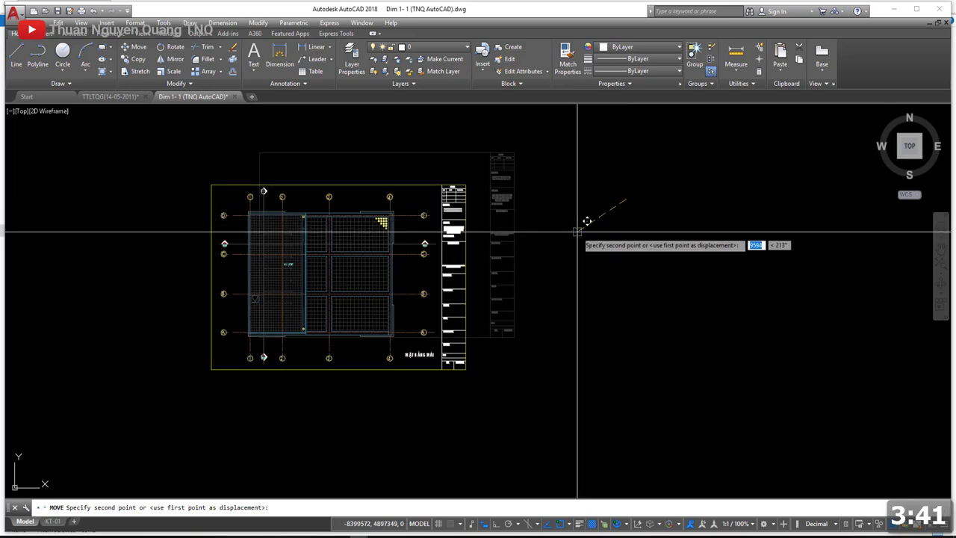
click(503, 235)
scroll(419, 222, up, 2)
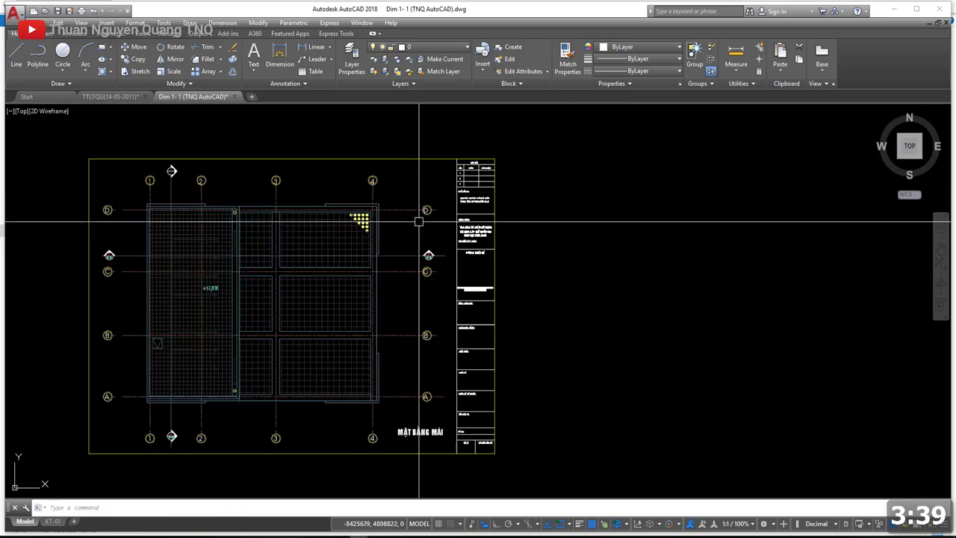
middle_drag(419, 222, 472, 198)
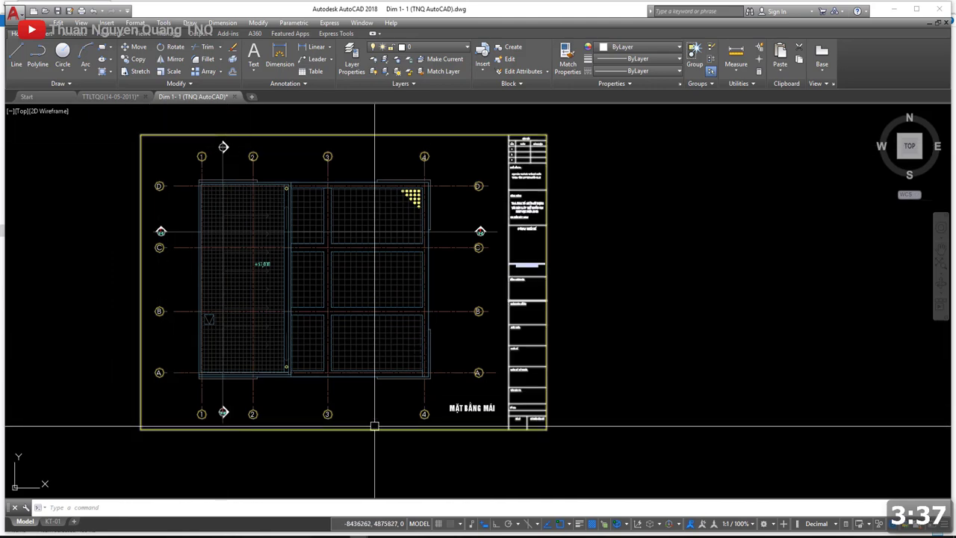
scroll(454, 299, down, 3)
scroll(475, 287, up, 1)
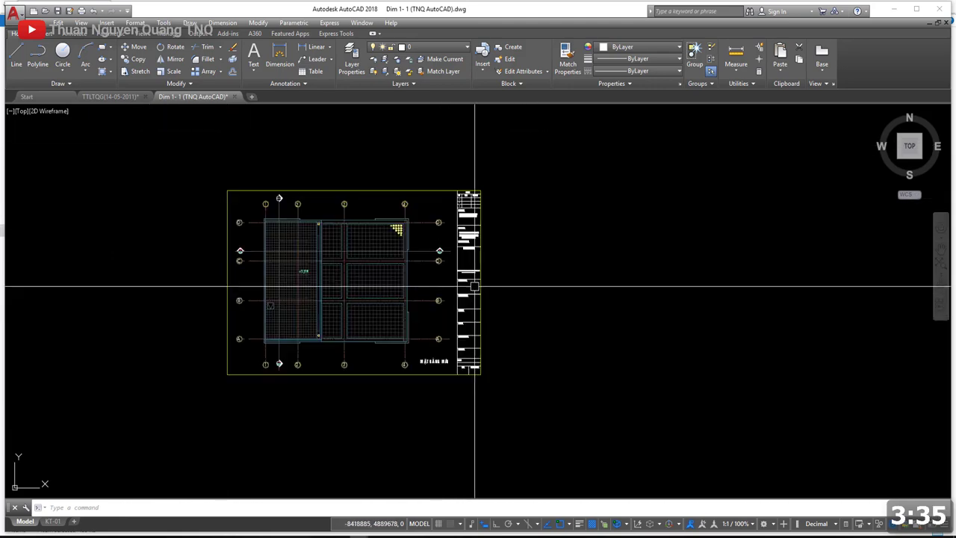
click(474, 286)
key(Escape)
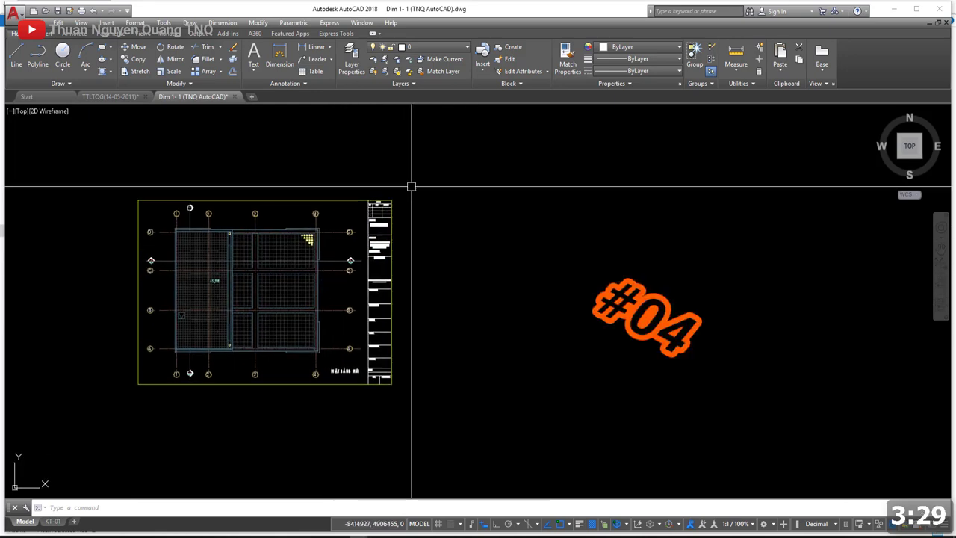
click(368, 274)
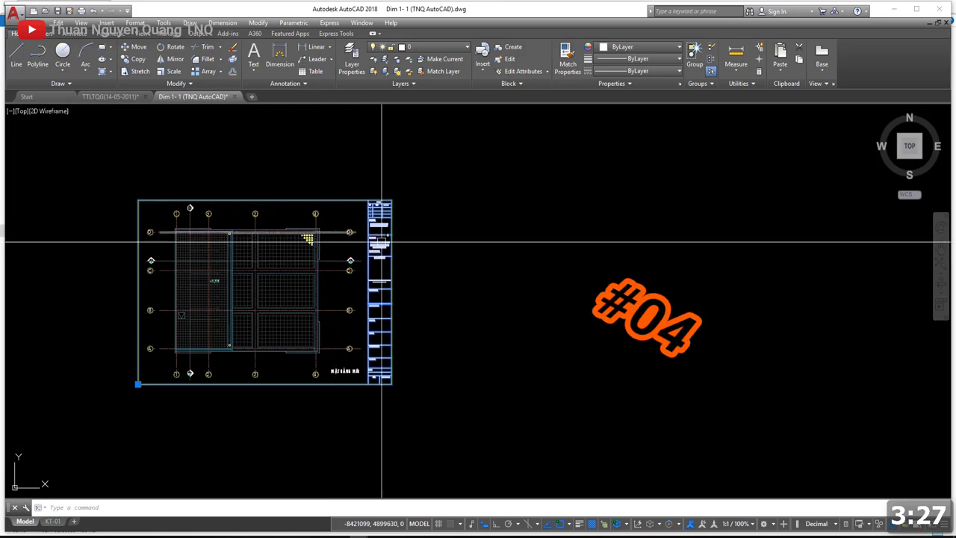
key(Escape)
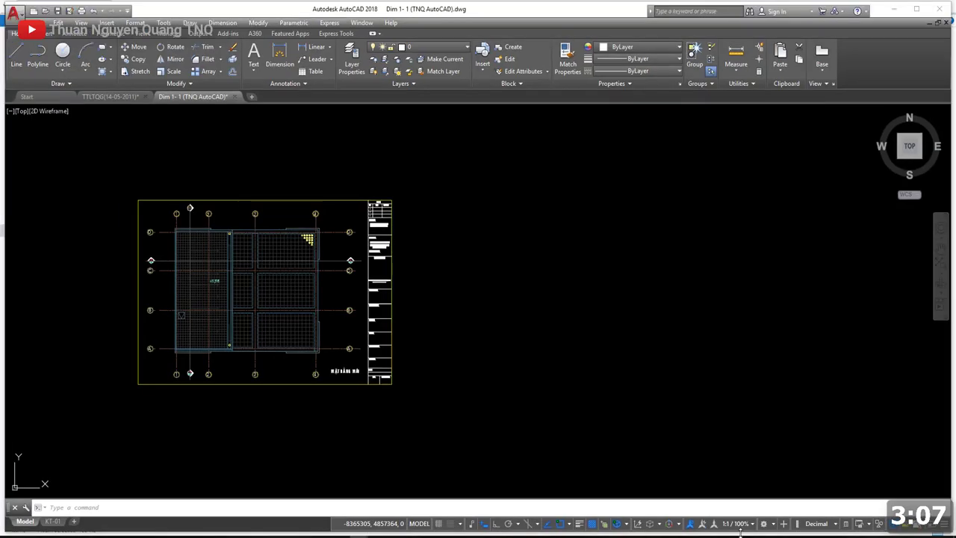
Step: Add a custom 1:100 scale (1 paper unit = 100 drawing units) to the scale list
click(735, 524)
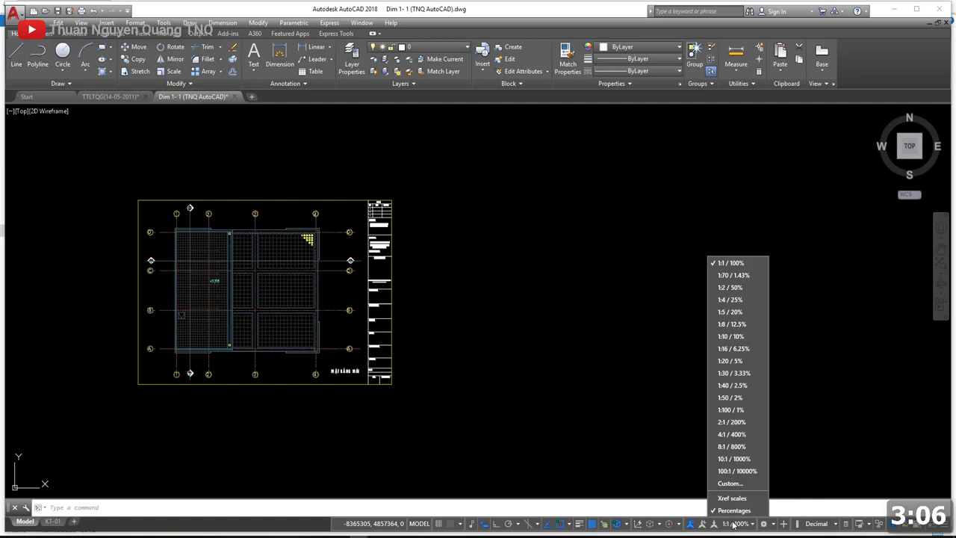
click(726, 484)
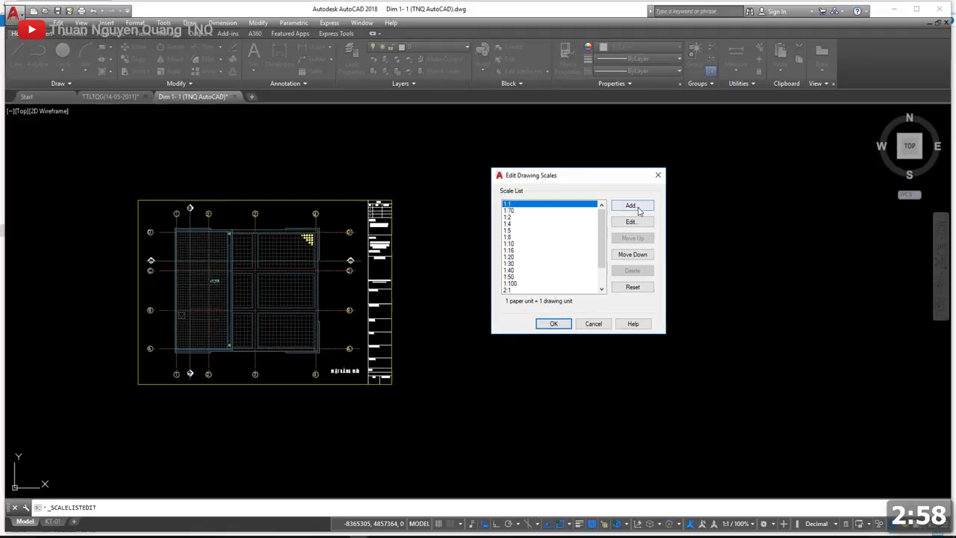
click(631, 205)
text(100)
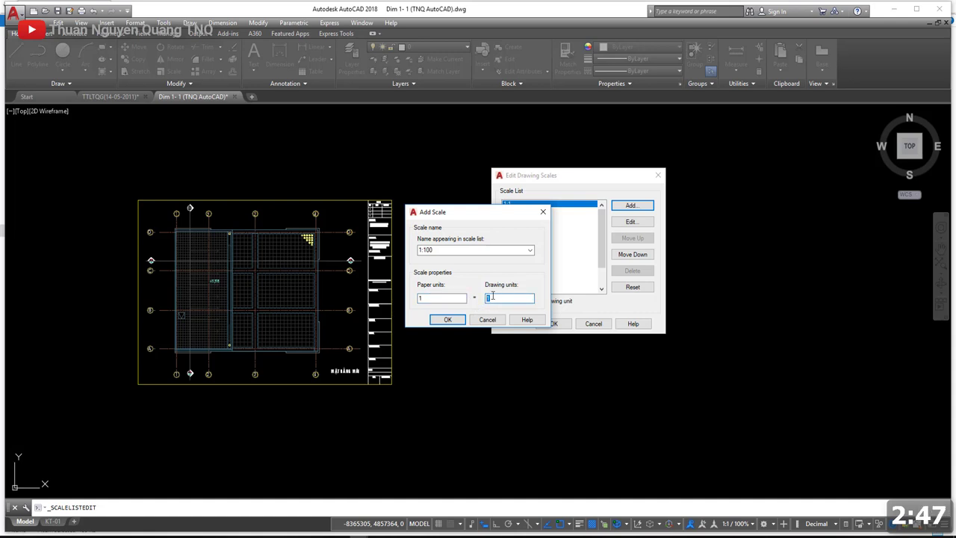
click(458, 321)
click(507, 296)
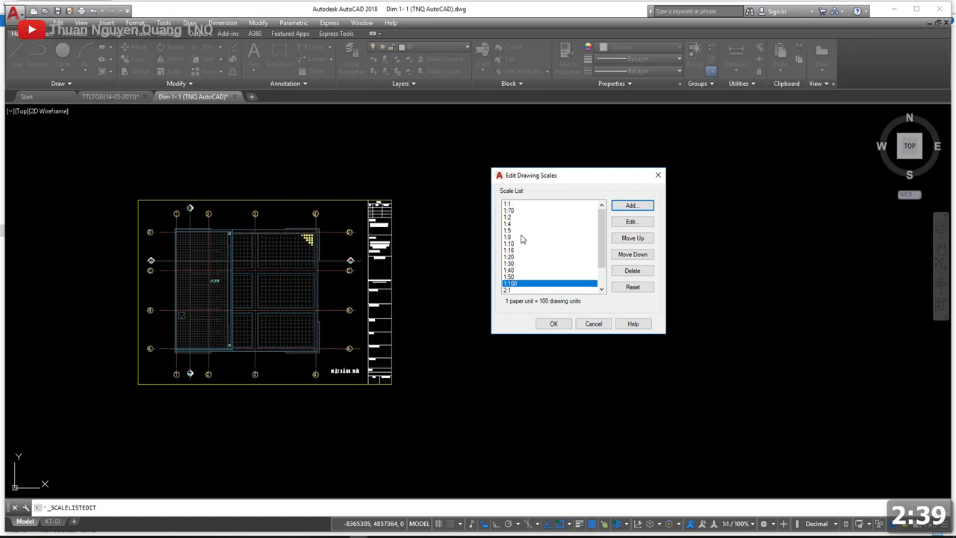
click(632, 207)
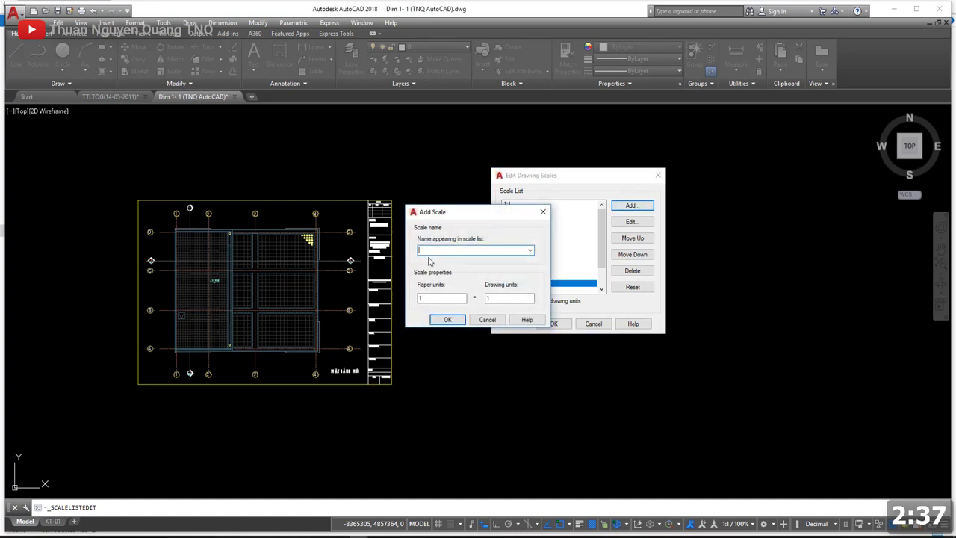
click(487, 321)
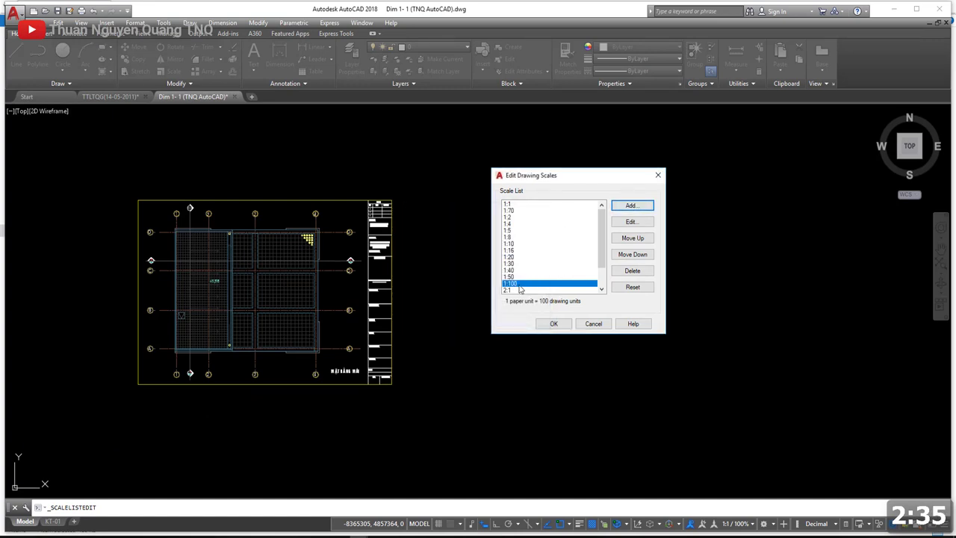
click(554, 323)
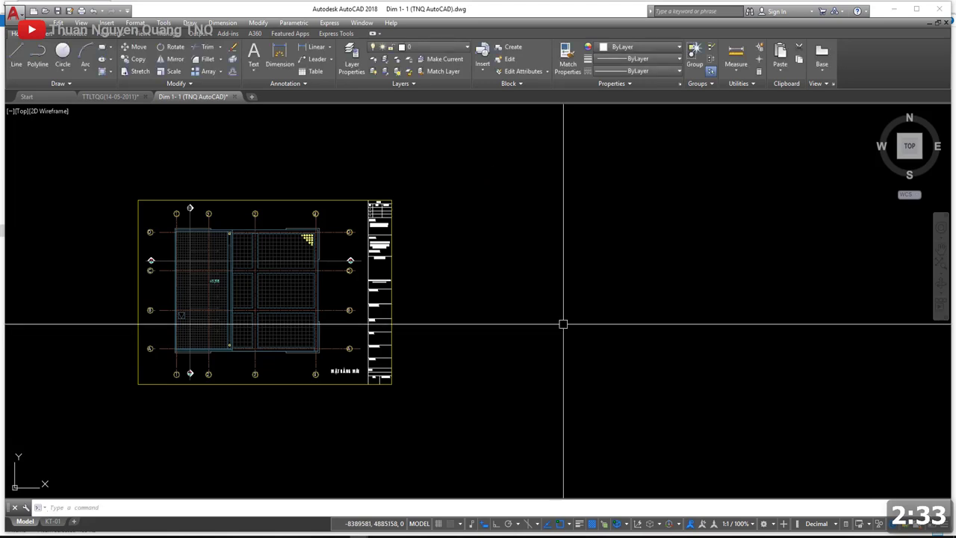
click(729, 523)
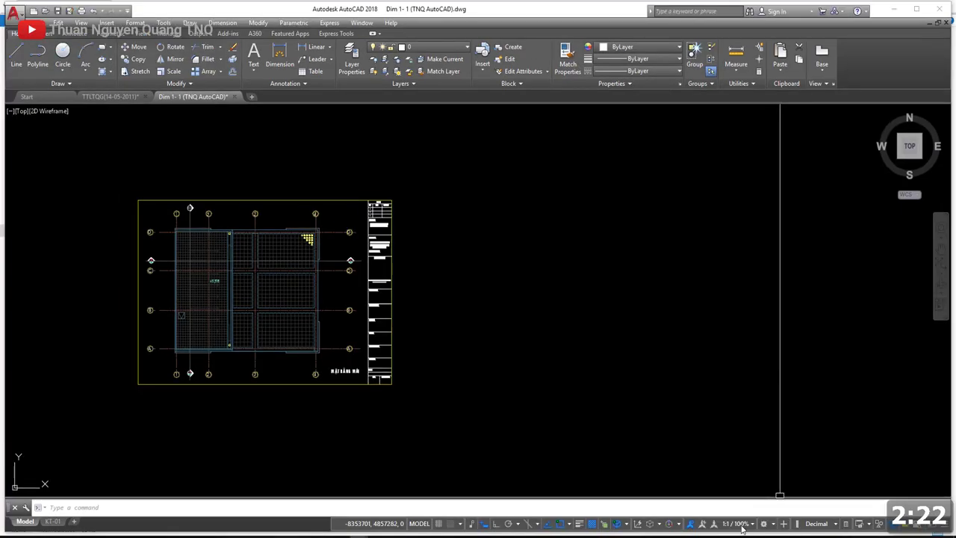
Step: Change the status-bar annotation scale from 1:1 to 1:100
click(742, 527)
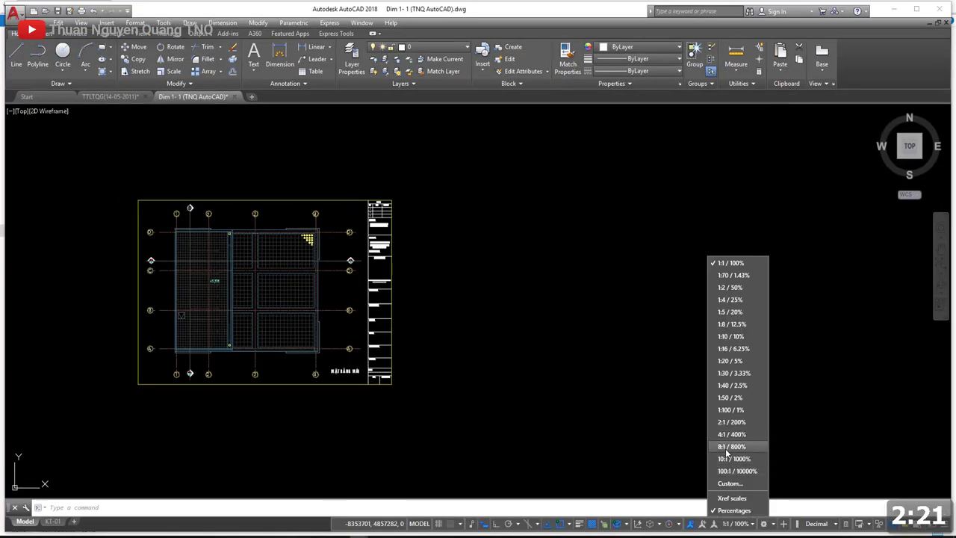
click(728, 410)
scroll(670, 371, down, 2)
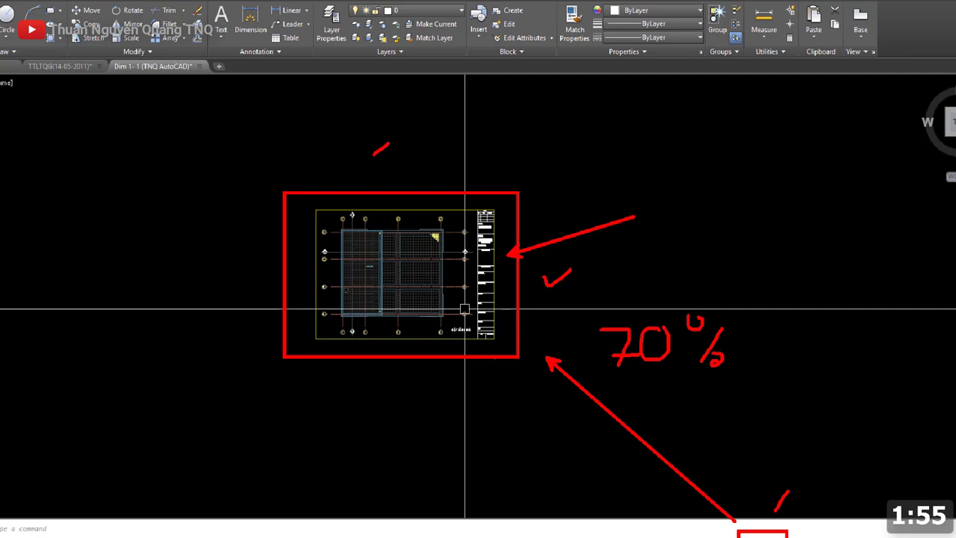
scroll(441, 324, down, 2)
Step: Open the Dimension Style Manager to check the style, then close it
scroll(405, 316, up, 1)
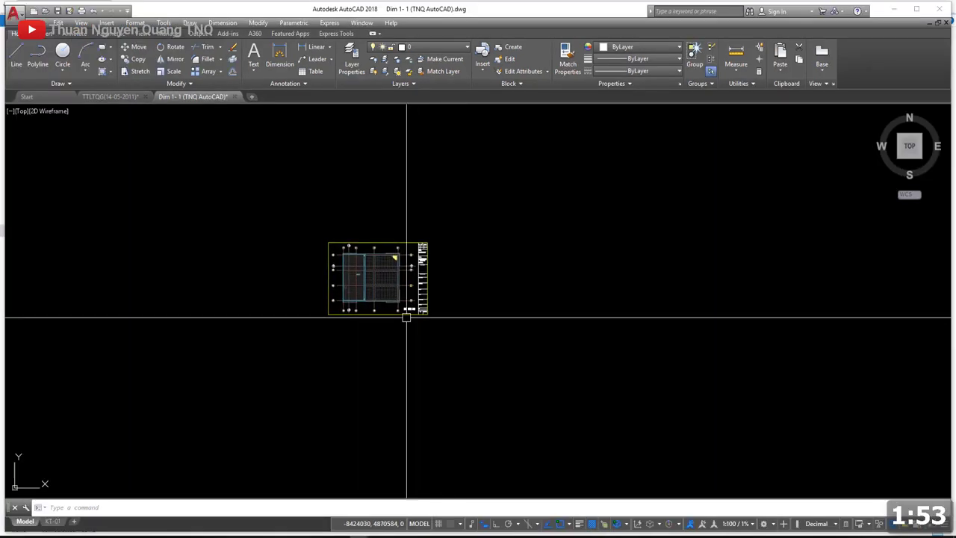
scroll(372, 258, up, 2)
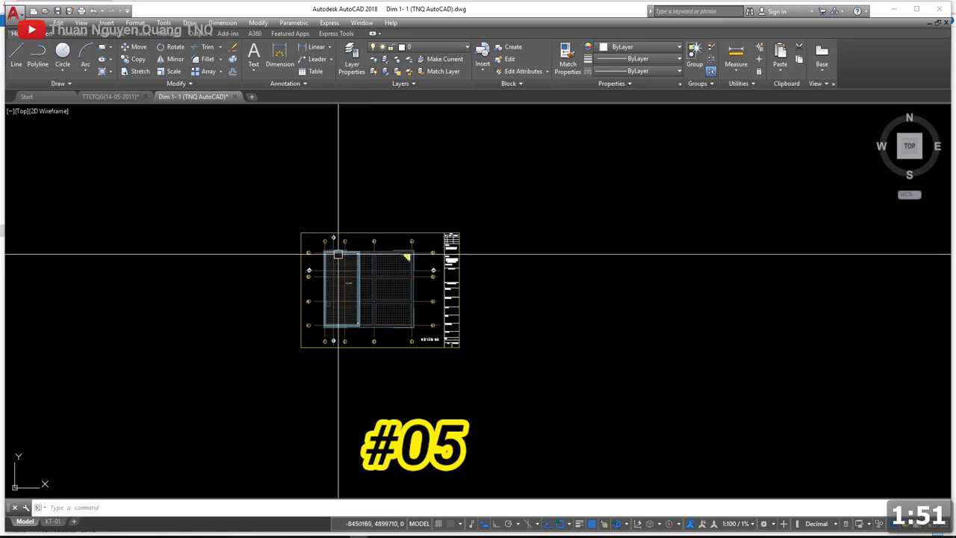
scroll(340, 242, up, 2)
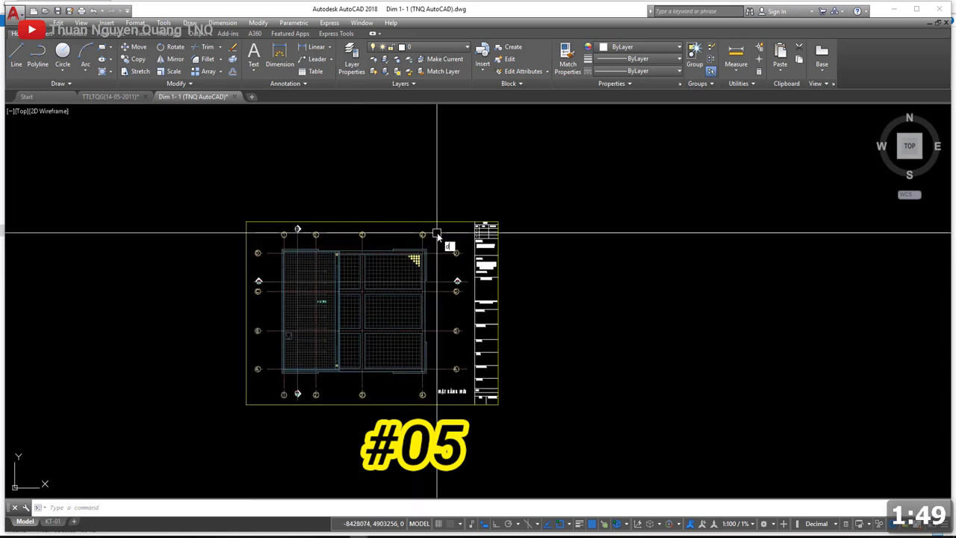
text(d)
key(Return)
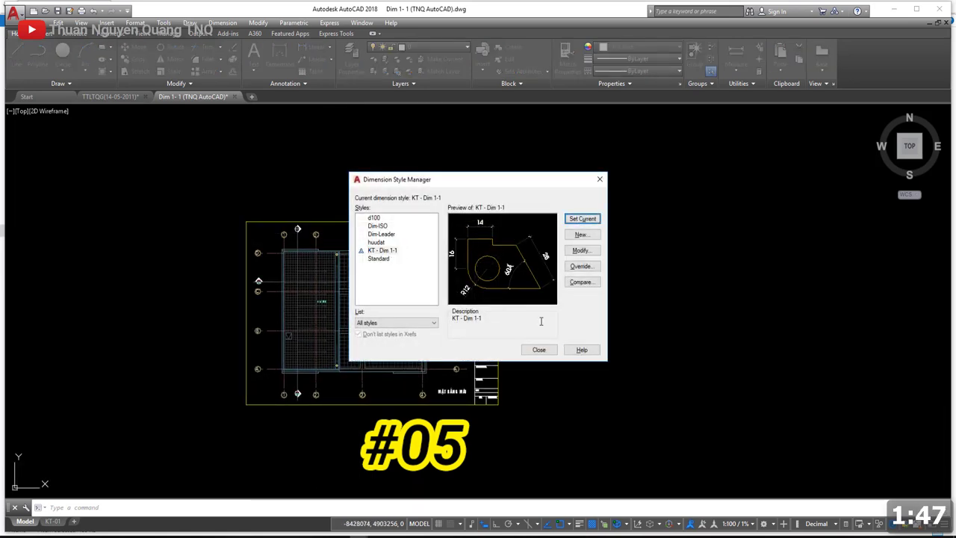
key(Escape)
Step: Place a 300 linear dimension at axis 1 above the roof plan
text(dl)
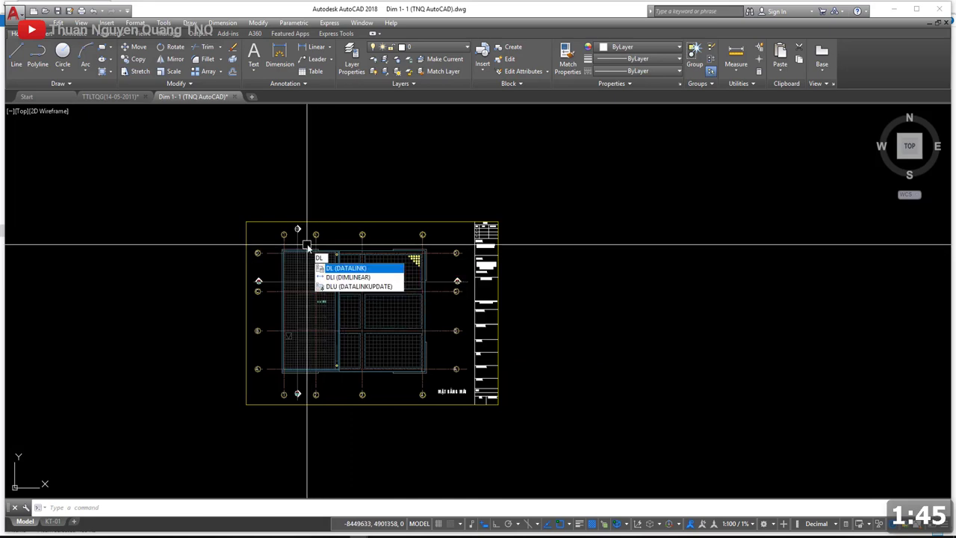
text(i)
key(Return)
scroll(262, 284, up, 2)
scroll(262, 301, up, 6)
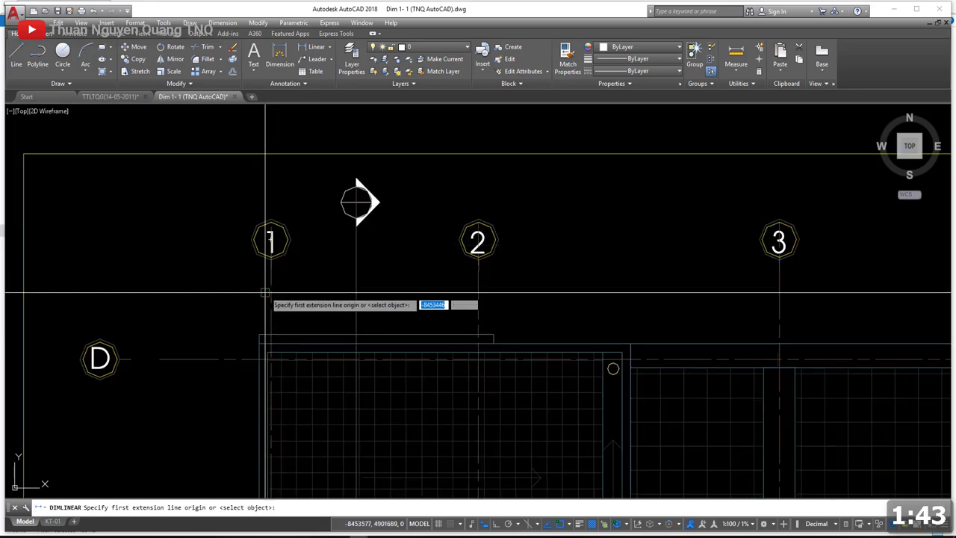
scroll(254, 342, up, 2)
click(256, 354)
click(275, 356)
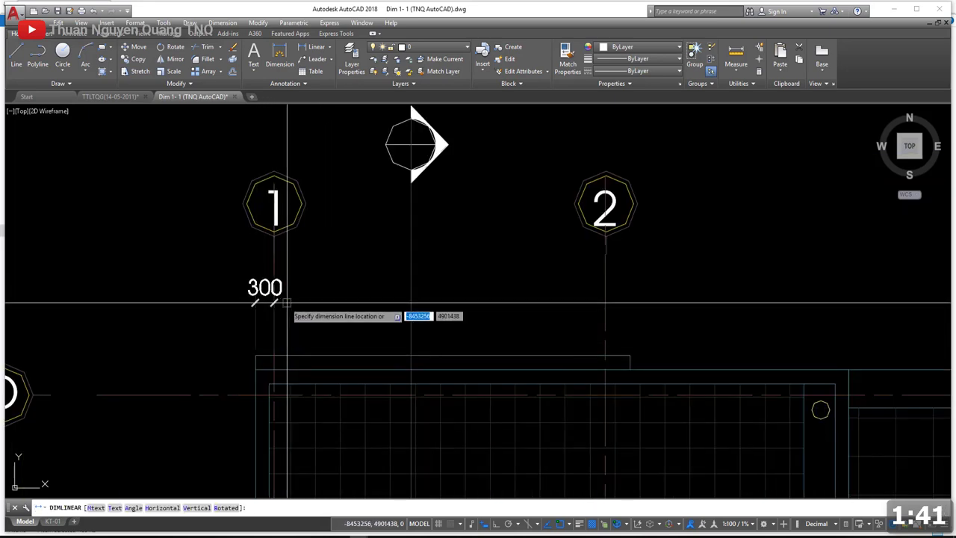
click(312, 318)
scroll(312, 306, down, 4)
text(dc)
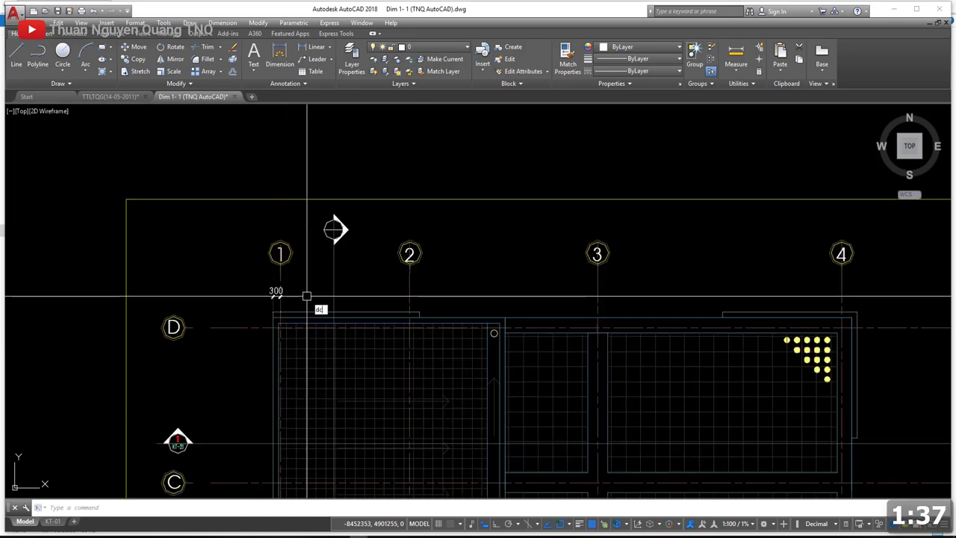
Step: Continue the chain to axis 2 with 3114 and 400 dimensions
text(o)
key(Return)
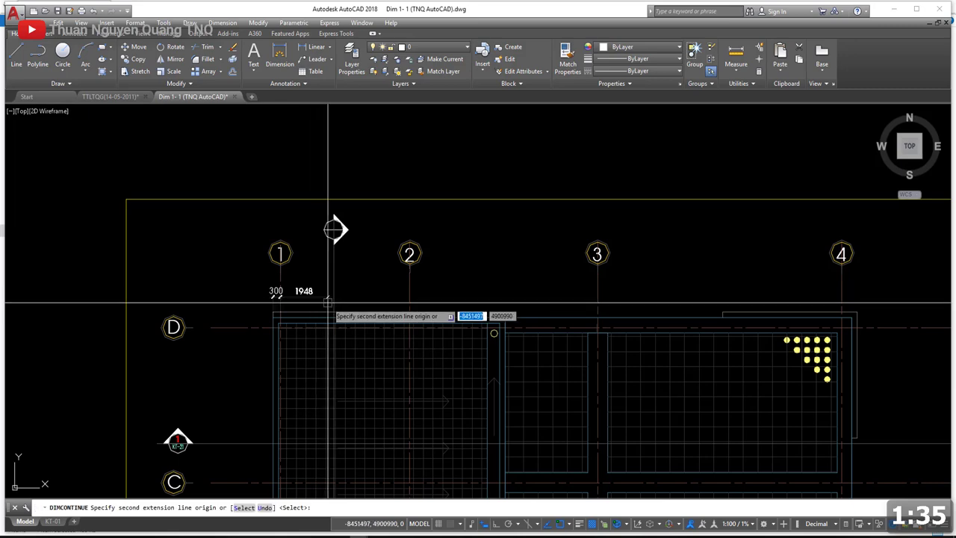
scroll(330, 312, up, 2)
click(333, 317)
click(455, 320)
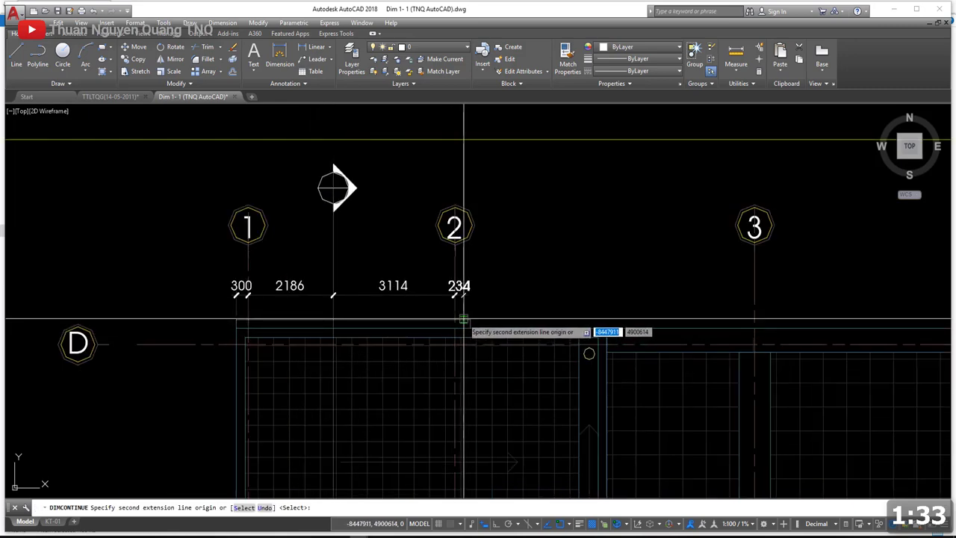
click(469, 319)
Step: Continue the chain to axis 4 with 3500, 3800, 5110, 4890 and 620 dimensions
middle_drag(470, 319, 338, 320)
click(473, 321)
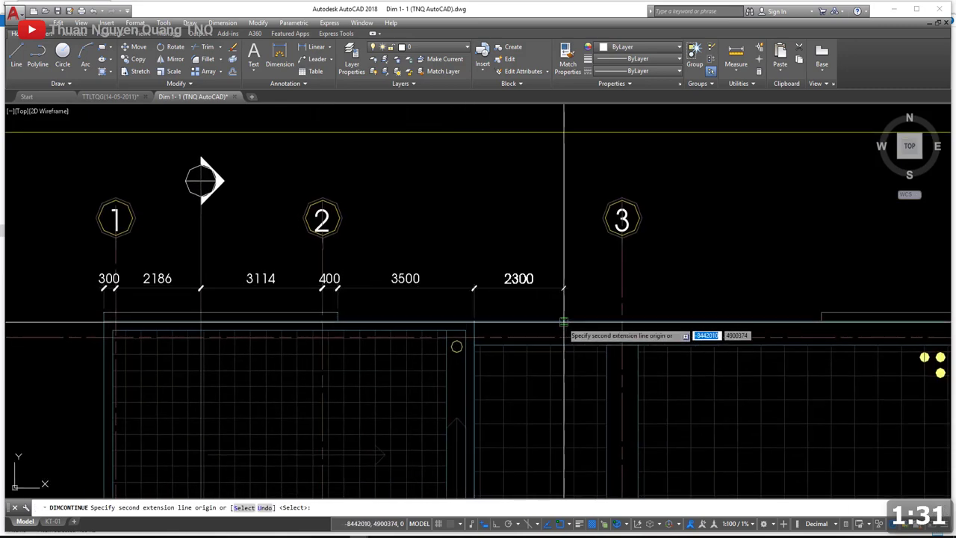
click(621, 321)
middle_drag(675, 321, 415, 296)
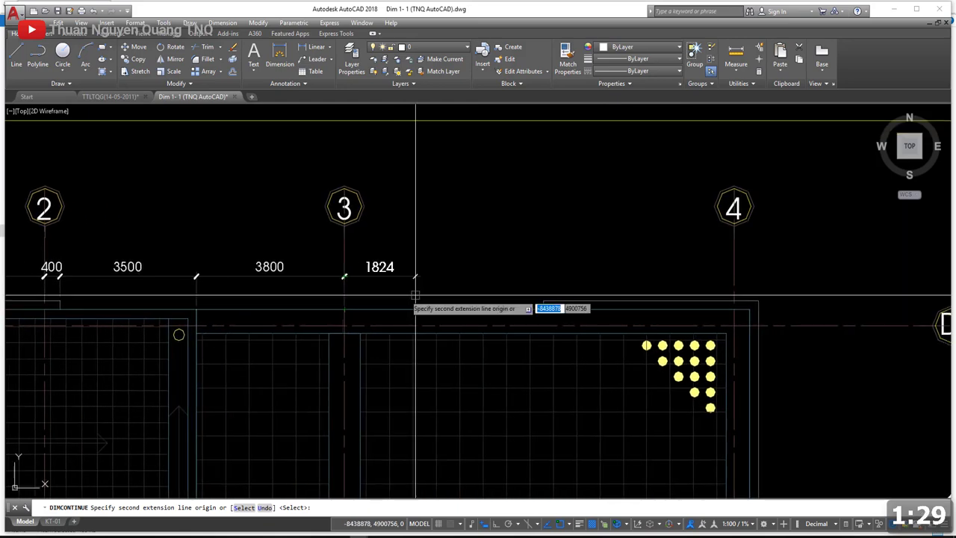
click(543, 299)
click(733, 300)
click(760, 301)
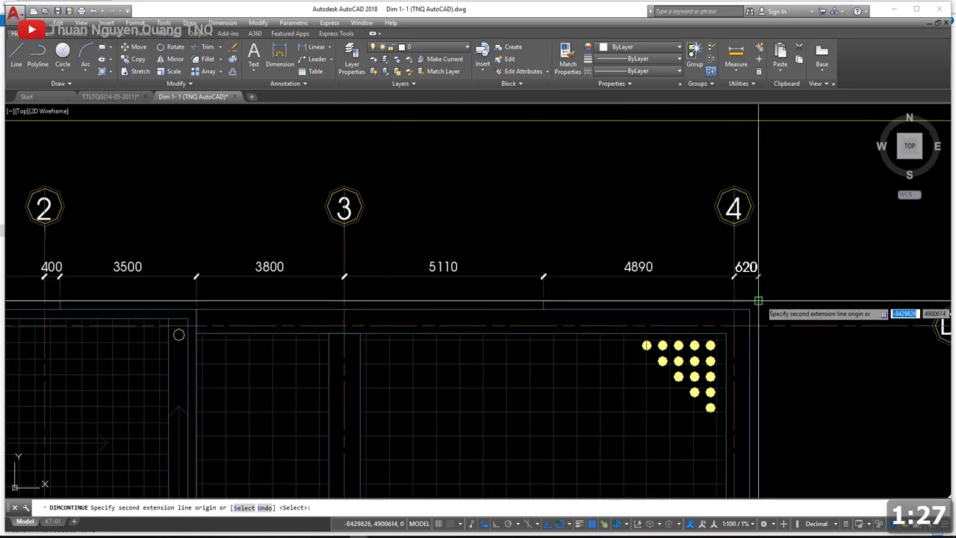
key(Return)
scroll(652, 277, down, 3)
key(Return)
scroll(316, 276, up, 3)
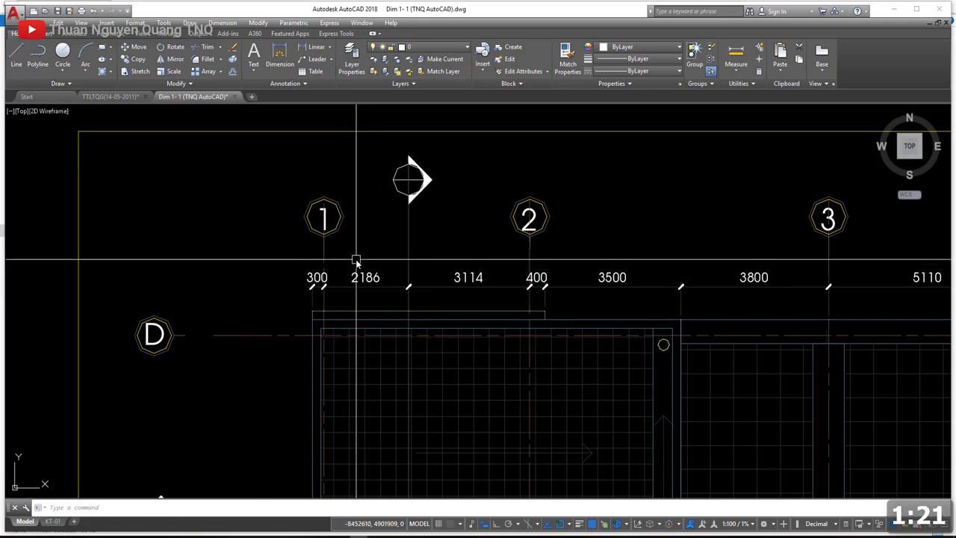
Step: Start a baseline dimension from the chain's start, pan across axes 1 to 4, then cancel it
click(381, 278)
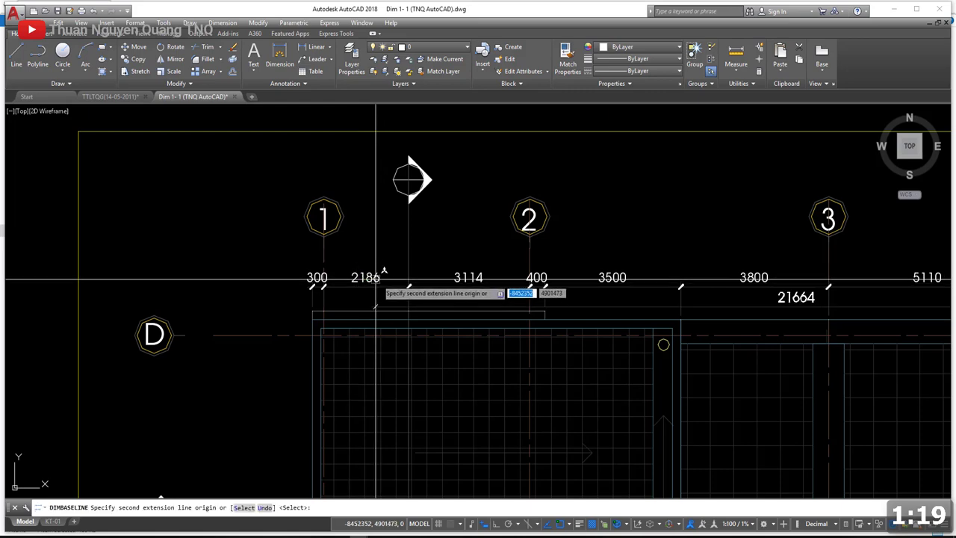
scroll(329, 269, down, 6)
scroll(550, 294, up, 2)
scroll(516, 280, up, 2)
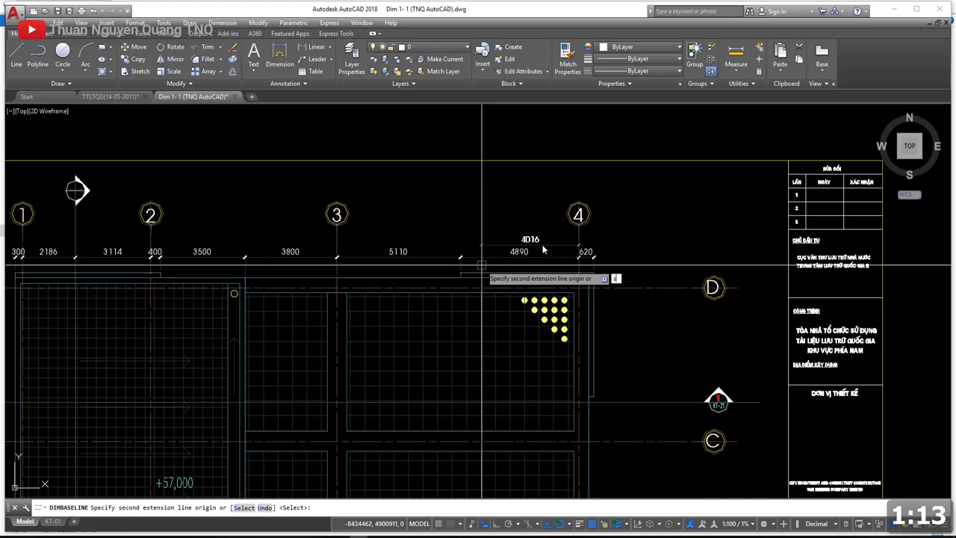
scroll(590, 267, up, 2)
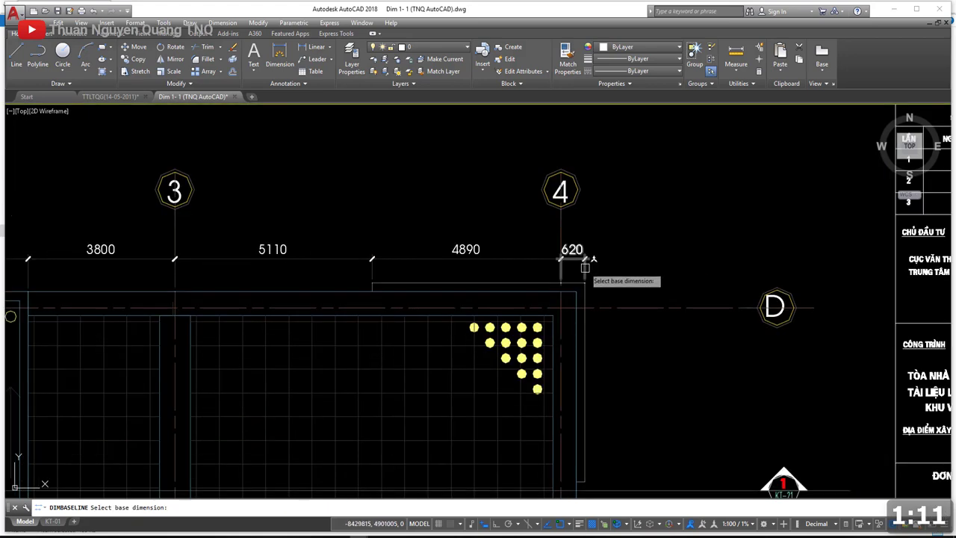
scroll(583, 267, down, 2)
middle_drag(317, 267, 520, 268)
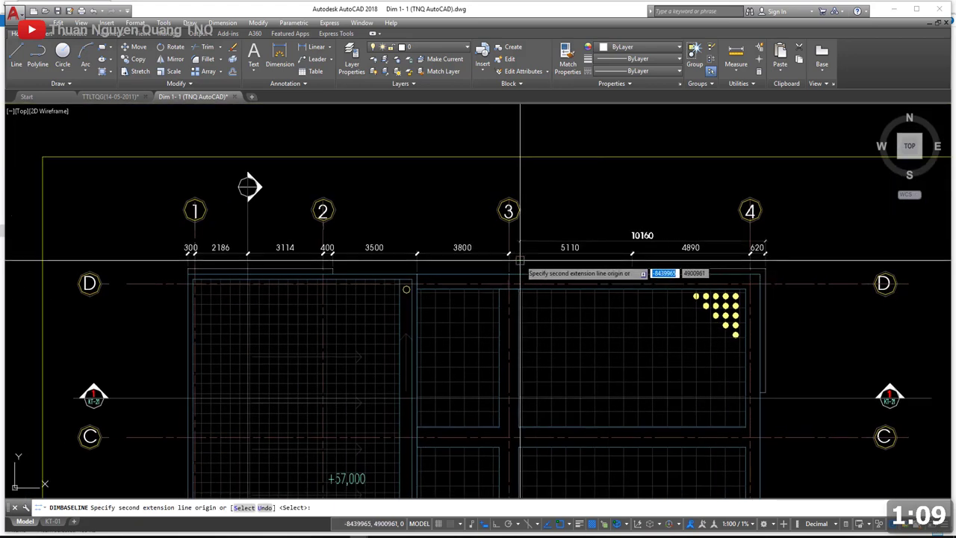
key(Escape)
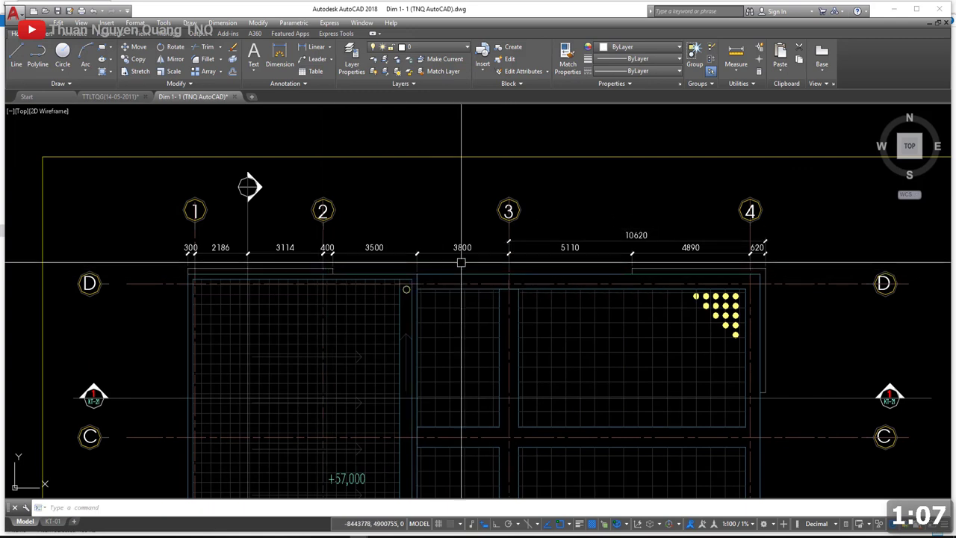
scroll(508, 237, up, 2)
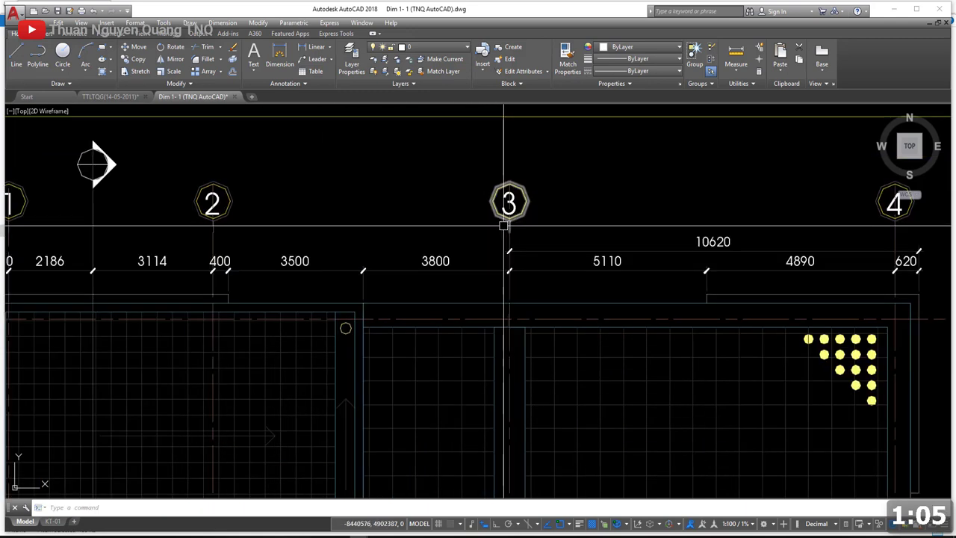
Step: Continue dimensions with DCO: 7700 between axes 2 and 3, and 5300 between axes 1 and 2
text(ddco)
key(Return)
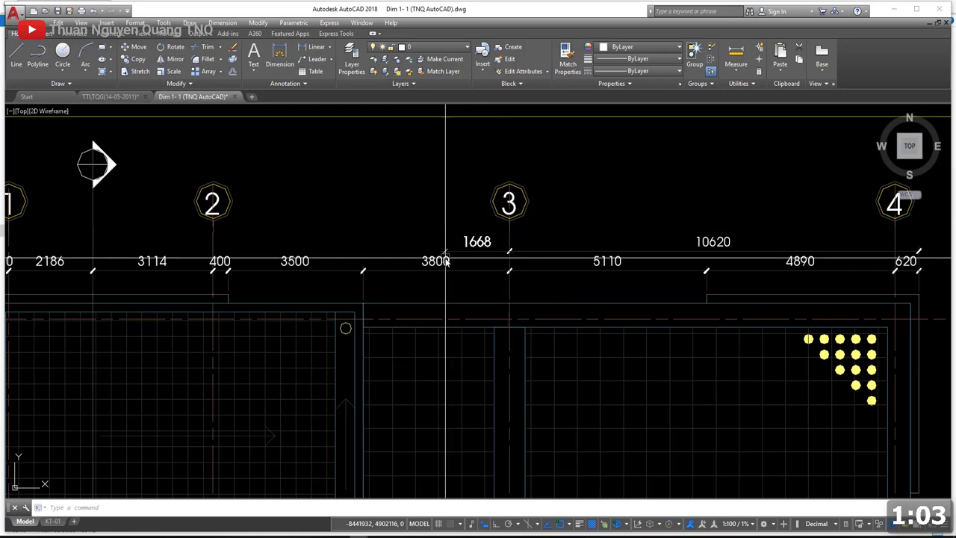
click(213, 299)
middle_drag(213, 292, 452, 288)
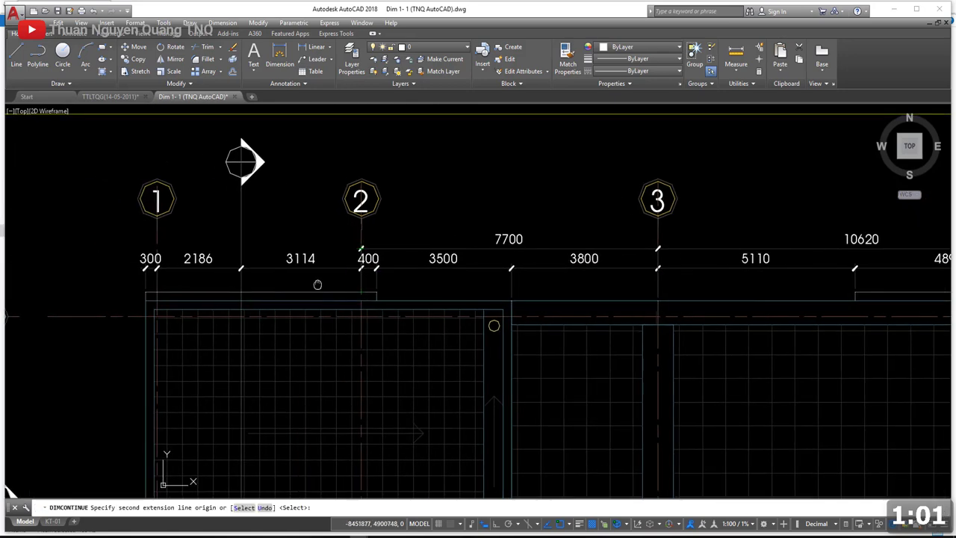
click(247, 288)
key(Escape)
Step: Add a baseline dimension from the 5300 dimension at axis 1, giving the overall 23000 span
scroll(320, 252, down, 5)
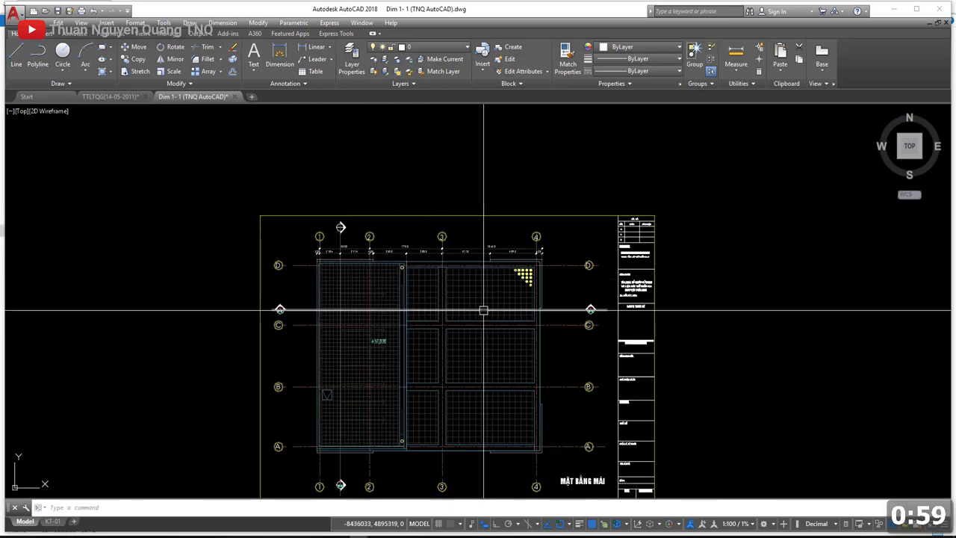
scroll(482, 311, up, 2)
text(b)
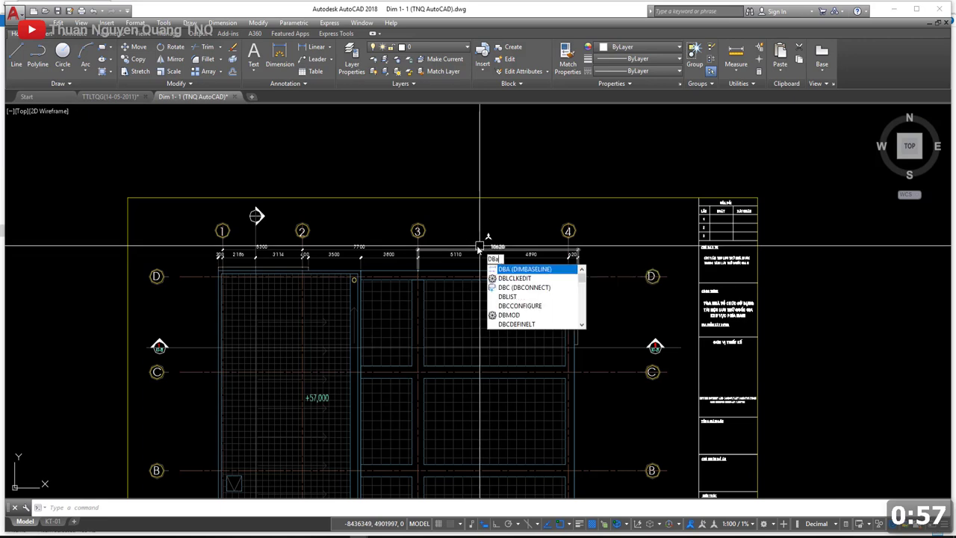
text(a)
key(Return)
scroll(335, 261, up, 6)
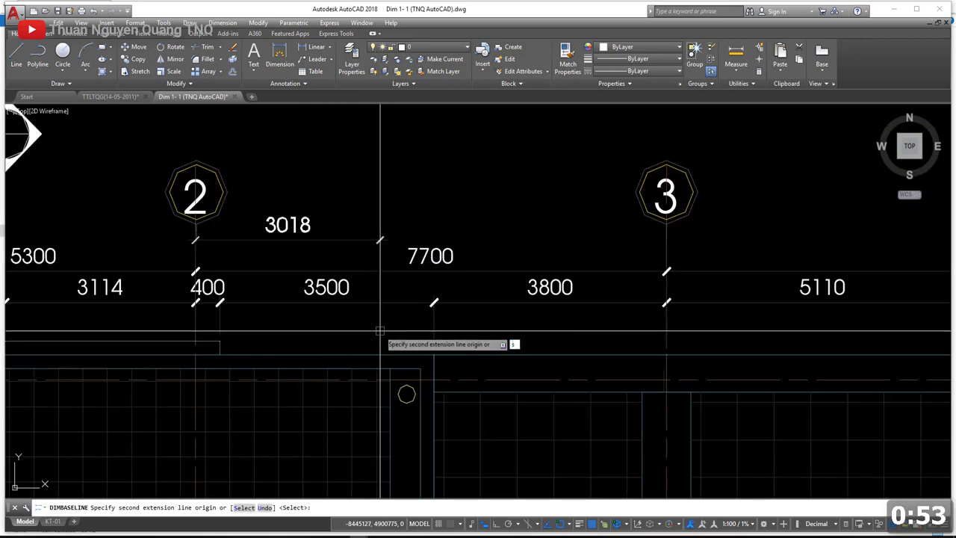
key(Return)
scroll(512, 314, down, 3)
middle_drag(149, 291, 283, 290)
scroll(269, 288, up, 3)
scroll(256, 280, up, 3)
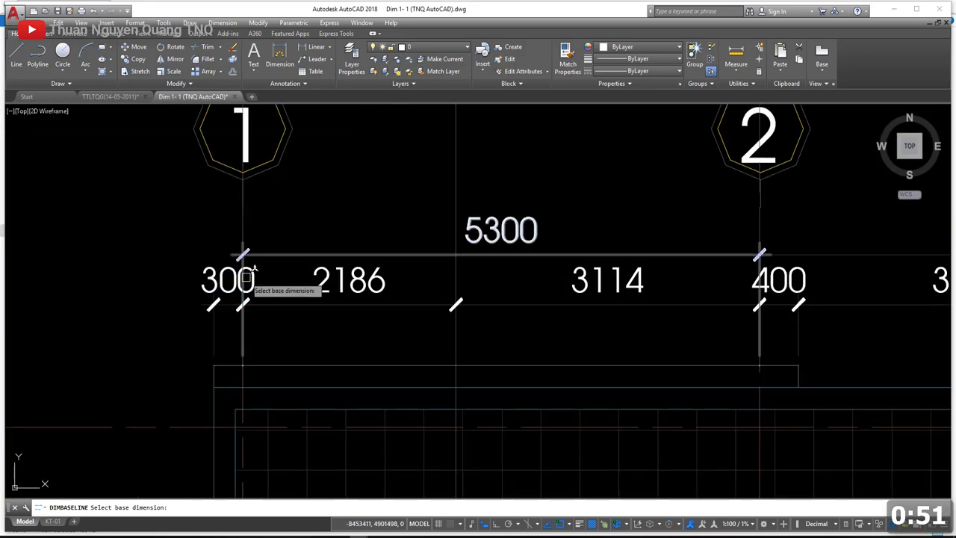
click(244, 277)
scroll(309, 276, down, 4)
middle_drag(648, 289, 407, 266)
scroll(395, 267, down, 2)
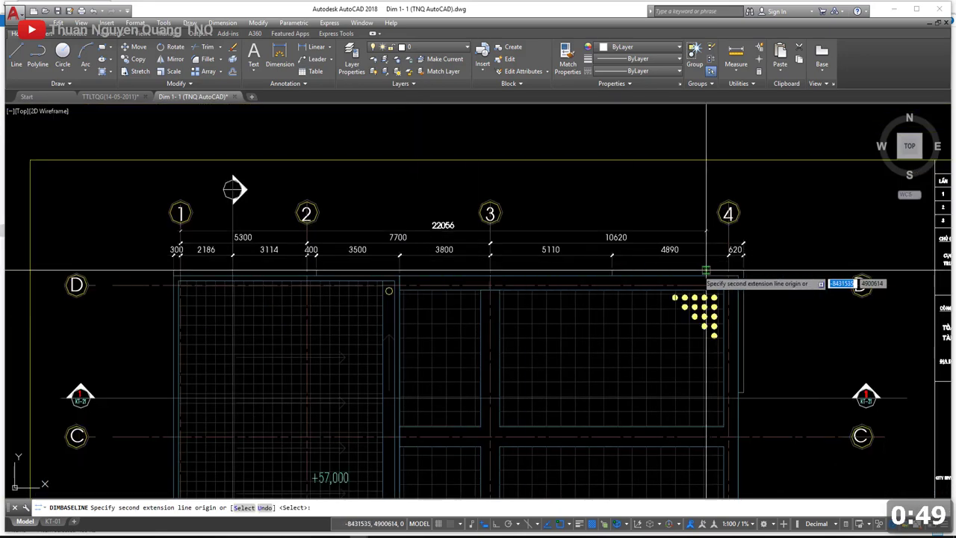
scroll(706, 270, up, 2)
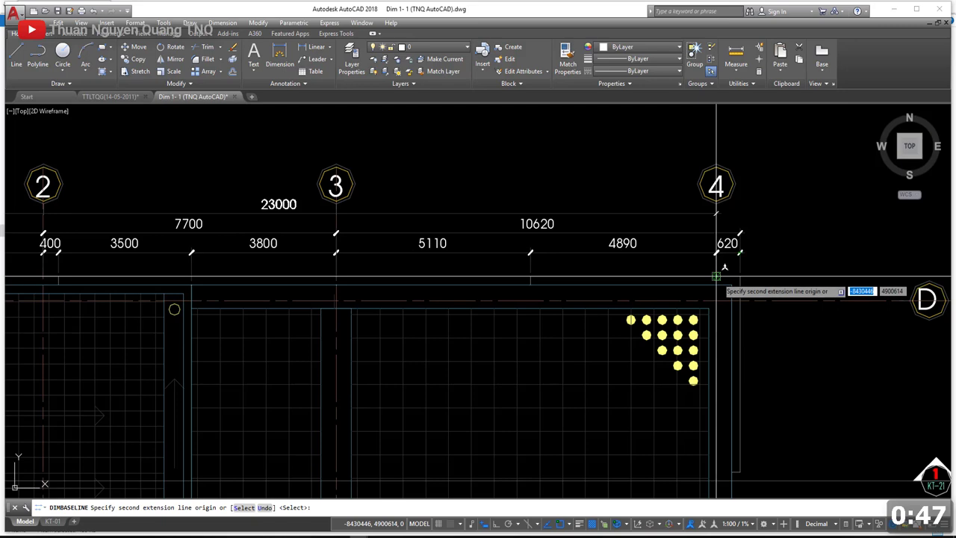
key(Escape)
Step: Pan along the dimension rows to review the three tiers across axes 1 to 4
scroll(452, 239, down, 4)
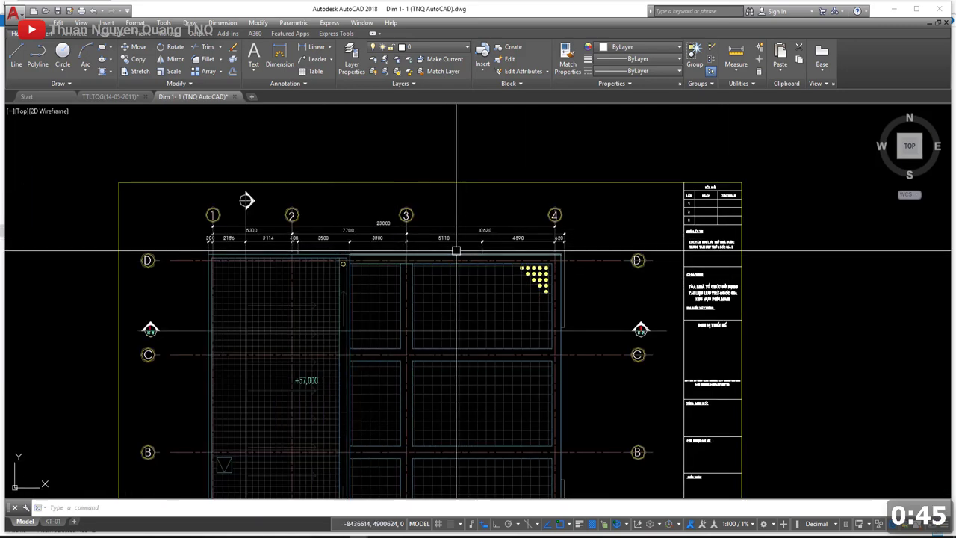
scroll(484, 239, up, 4)
middle_drag(409, 258, 495, 259)
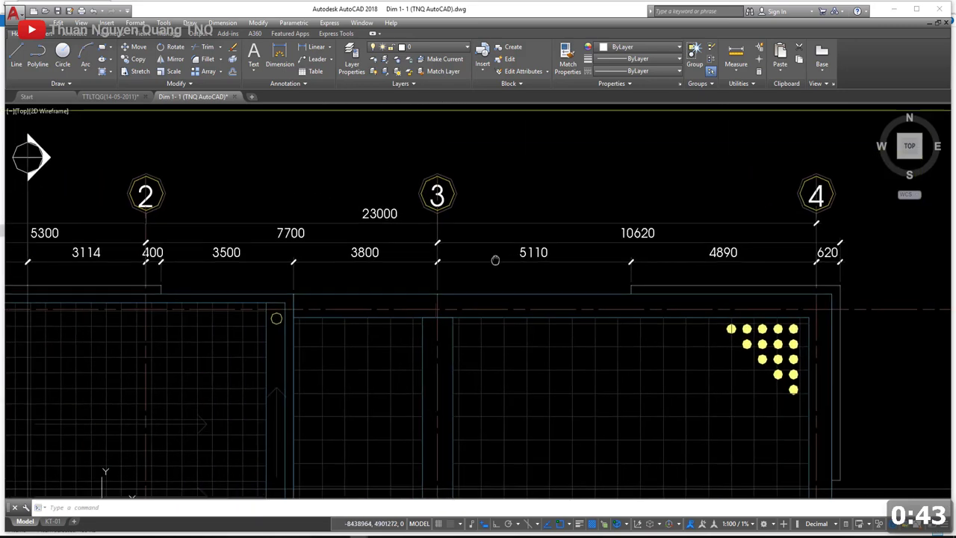
middle_drag(348, 231, 442, 235)
scroll(432, 264, down, 5)
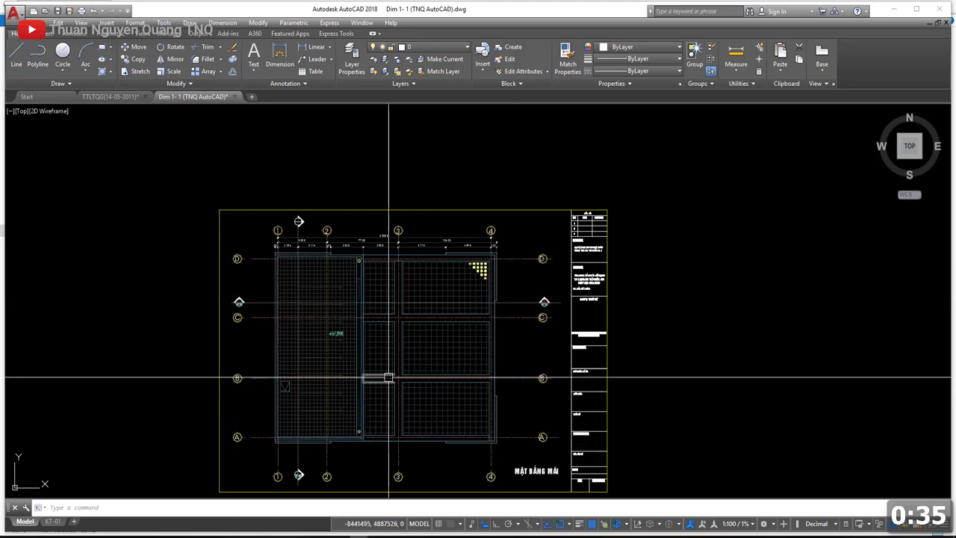
Step: Load the 'cd ( cat dim)' LISP routine through APPLOAD
scroll(410, 241, up, 2)
scroll(444, 247, up, 2)
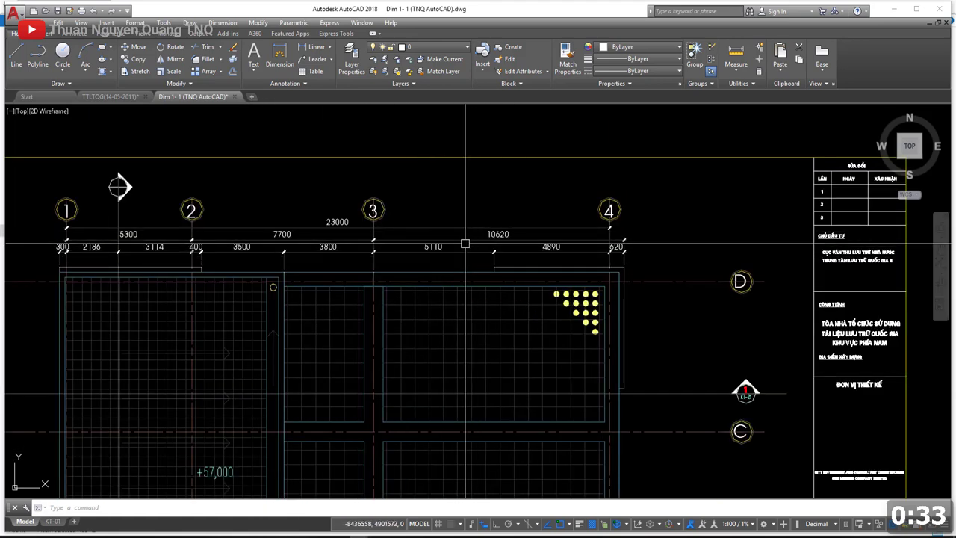
scroll(465, 244, down, 2)
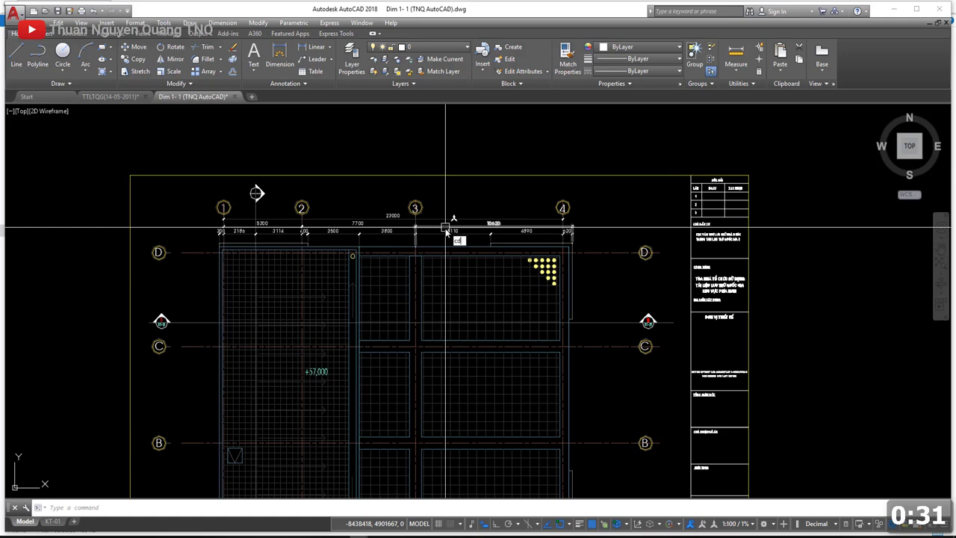
key(Escape)
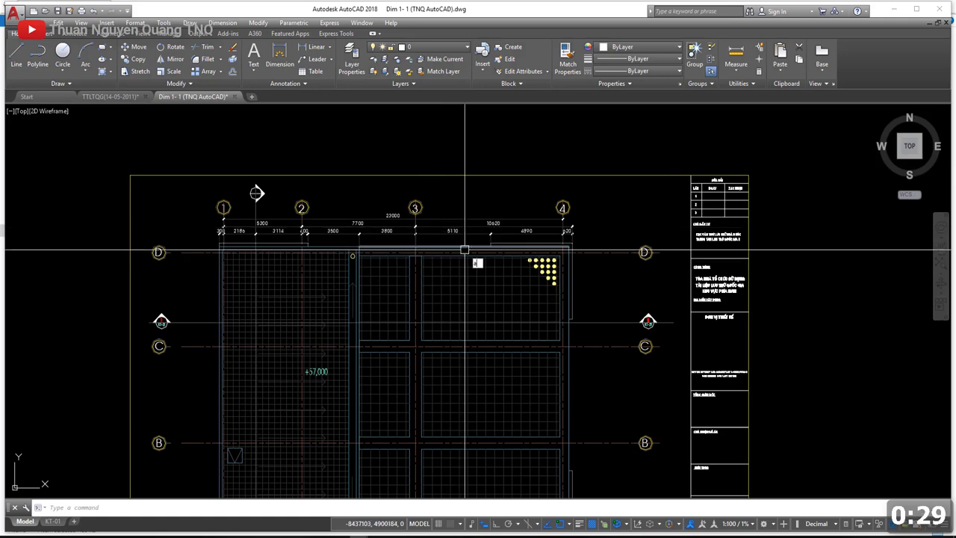
text(ap)
key(Return)
scroll(400, 228, down, 3)
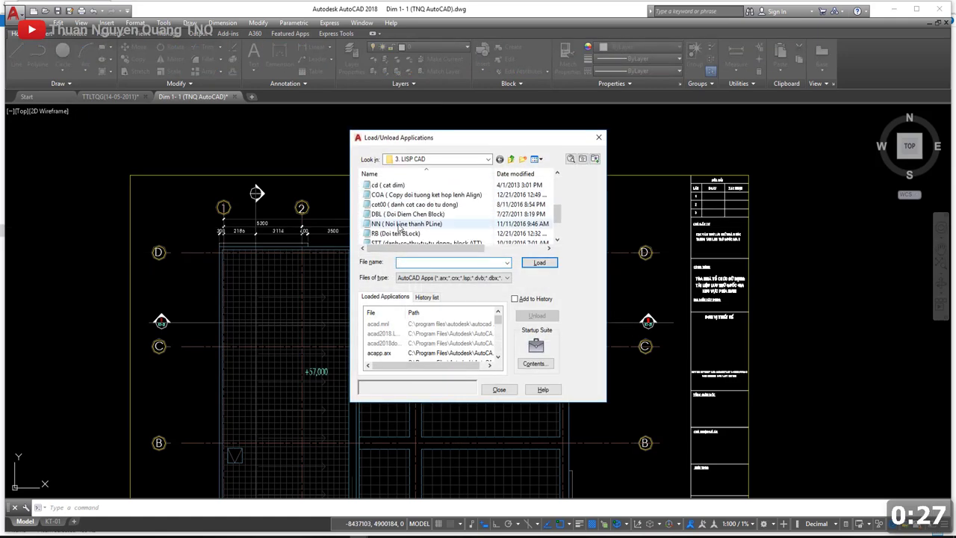
click(397, 186)
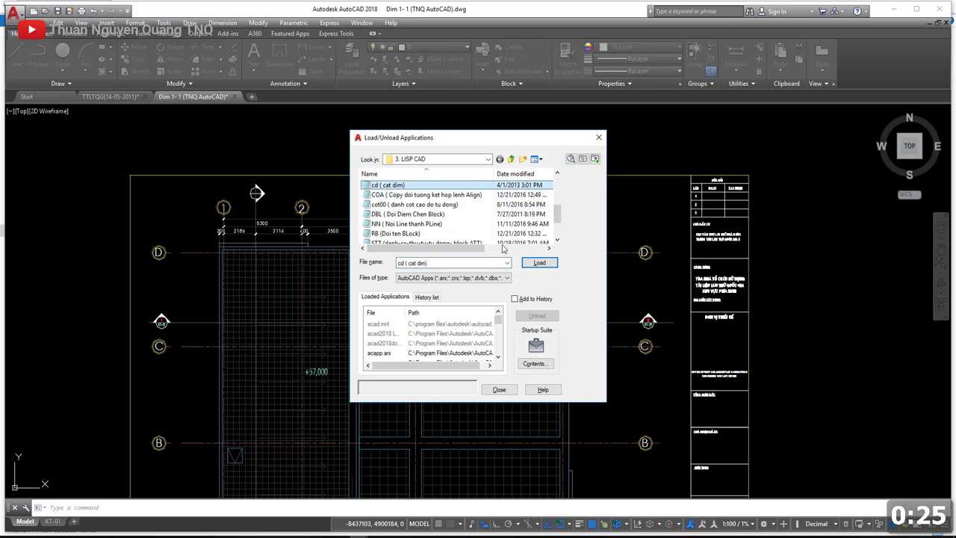
click(495, 390)
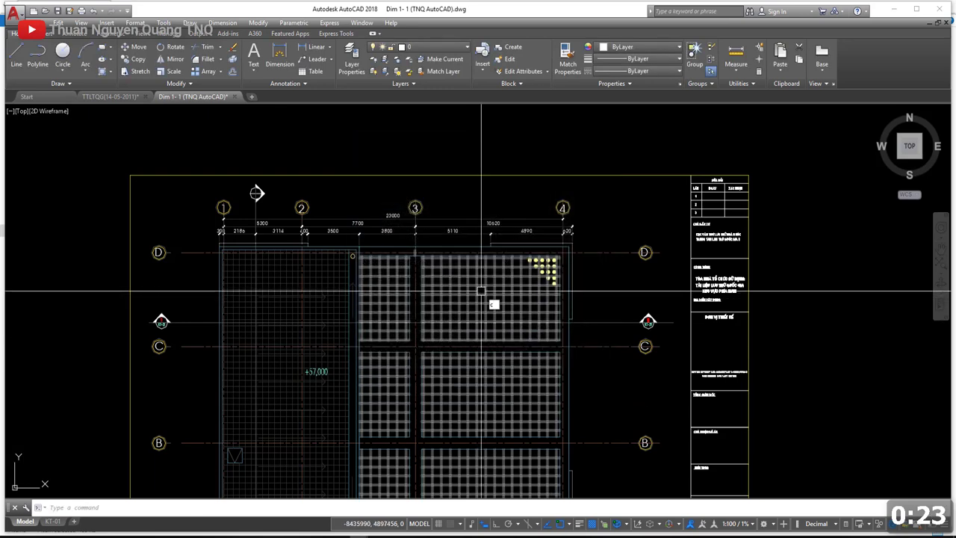
Step: Run CD on the crossing-selected top dimension tiers, cutting their extension lines at one point
text(cd)
key(Return)
click(602, 207)
click(274, 252)
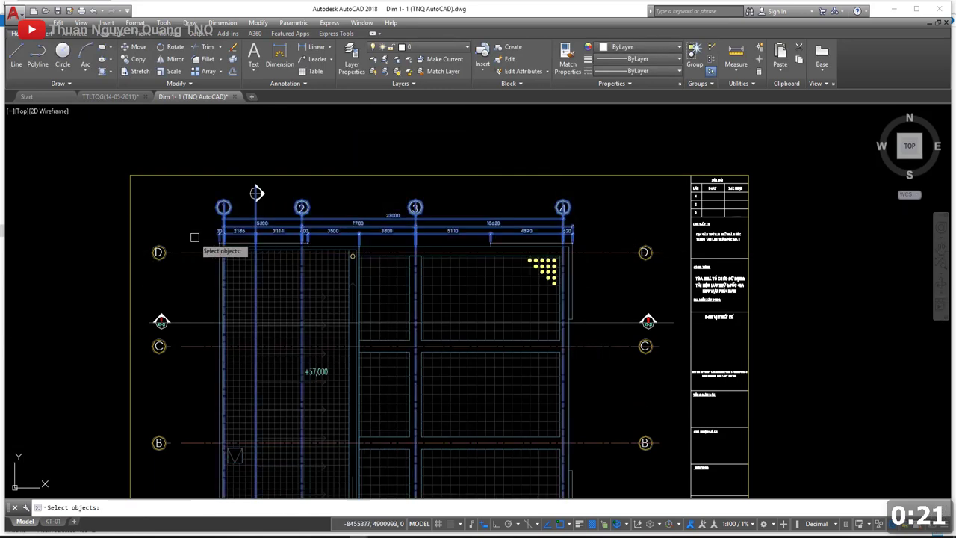
key(Return)
scroll(228, 254, up, 6)
click(232, 259)
scroll(216, 258, down, 5)
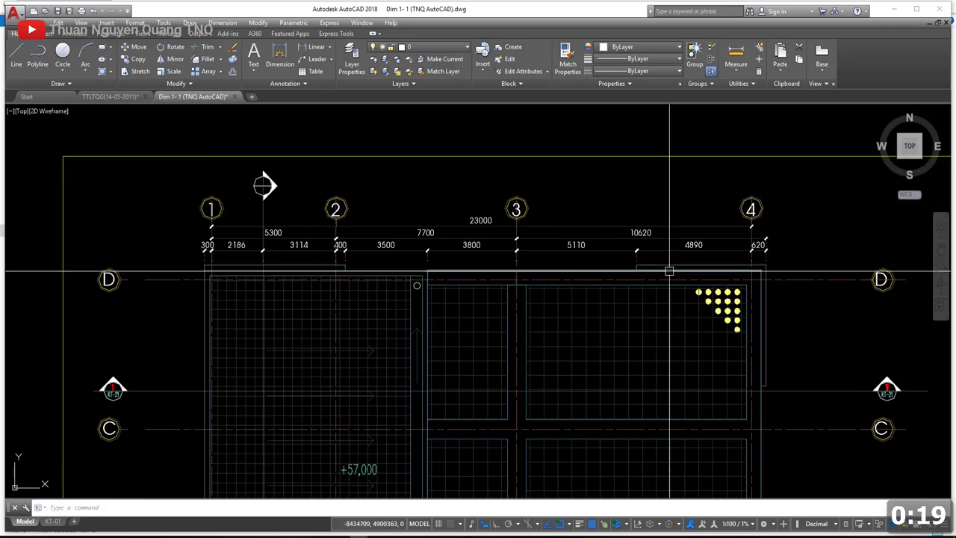
scroll(658, 262, down, 3)
middle_drag(634, 252, 440, 253)
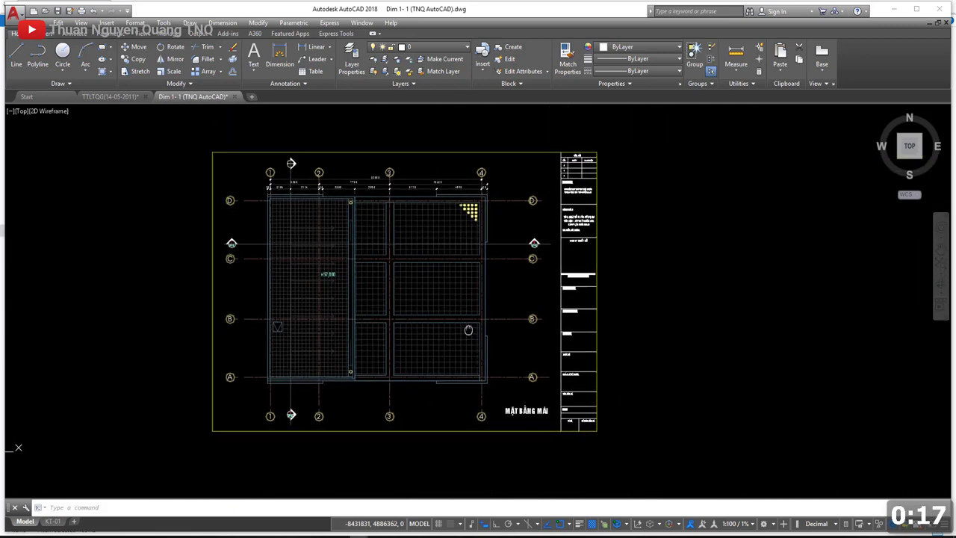
scroll(476, 258, down, 2)
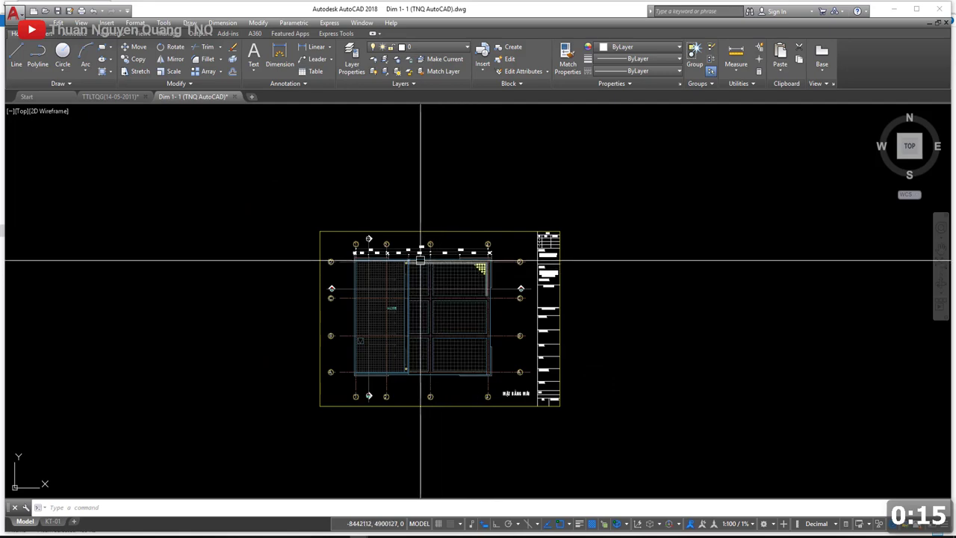
scroll(422, 259, up, 6)
click(111, 96)
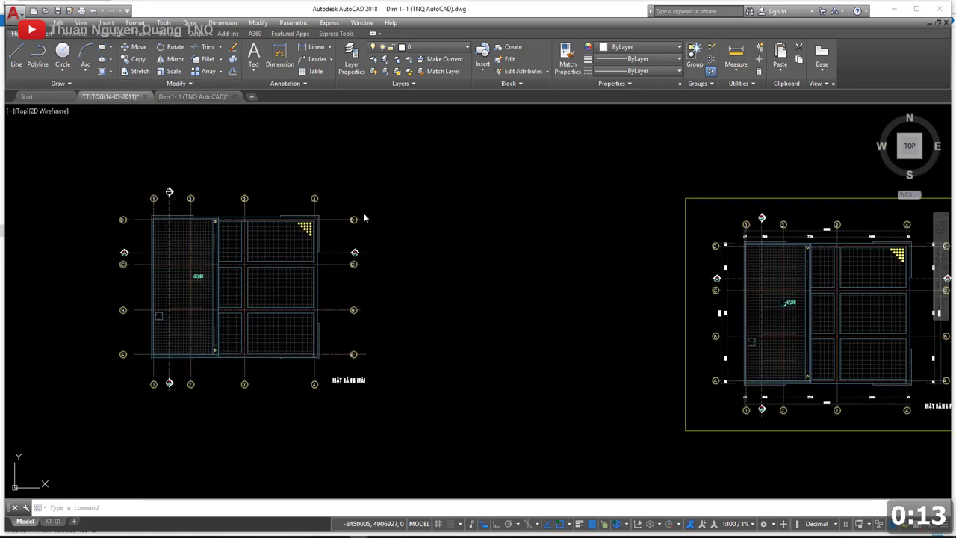
scroll(418, 250, down, 3)
scroll(603, 267, up, 4)
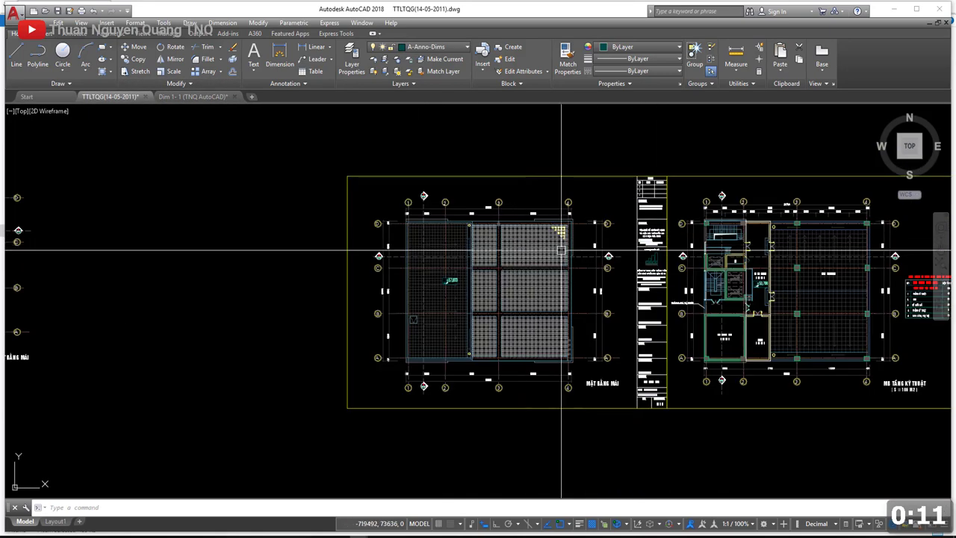
click(180, 97)
scroll(352, 277, down, 4)
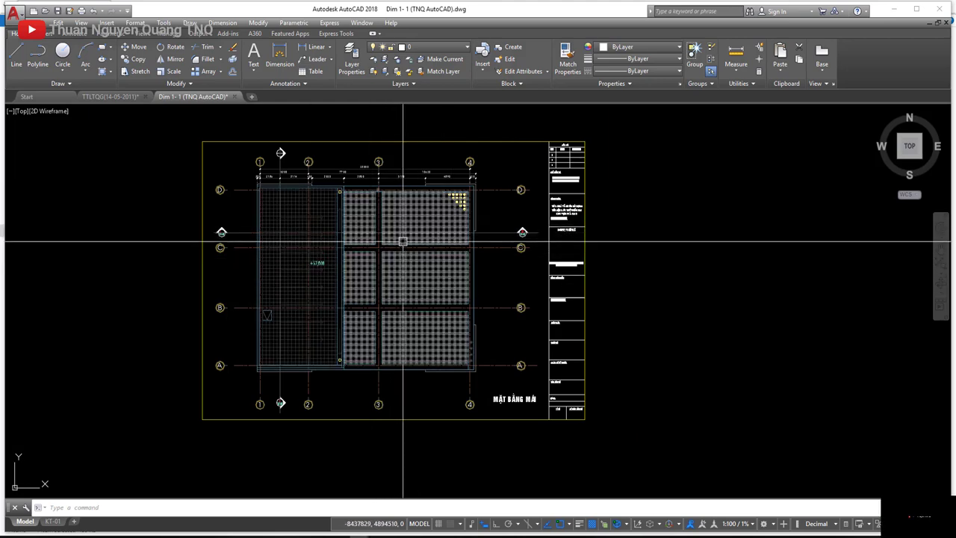
middle_drag(429, 249, 390, 261)
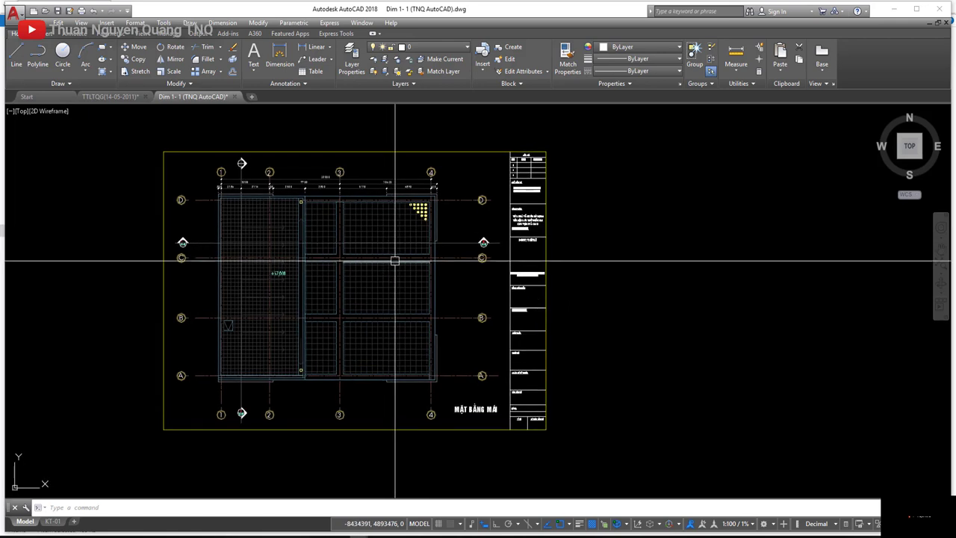